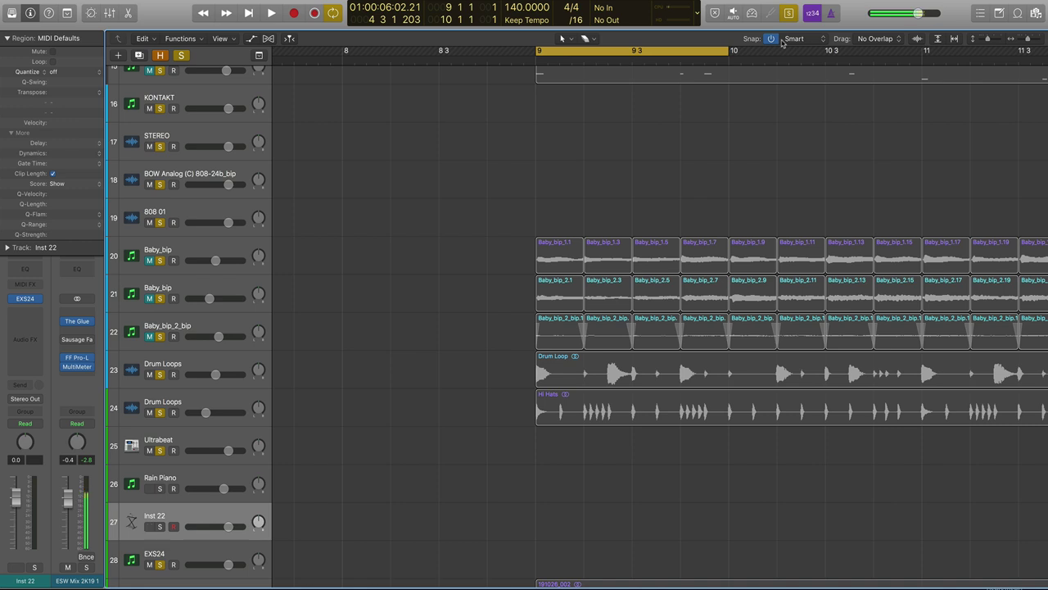
# Solo the Inst 22 track and open its EXS24 sampler, placing the plug-in window clear of the track list
pyautogui.hscroll(-2, 573, 328)
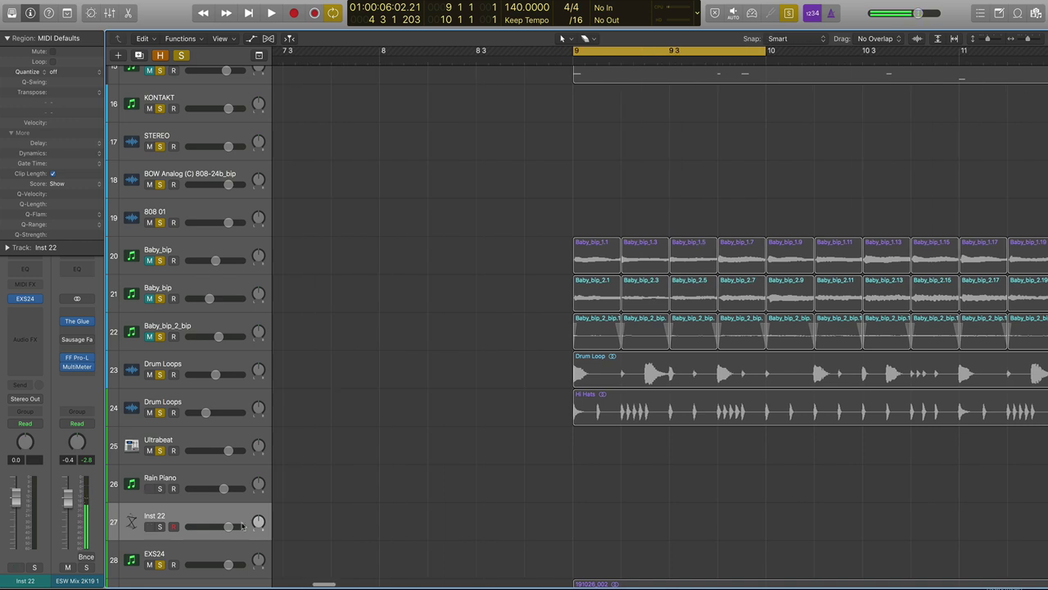
pyautogui.click(160, 527)
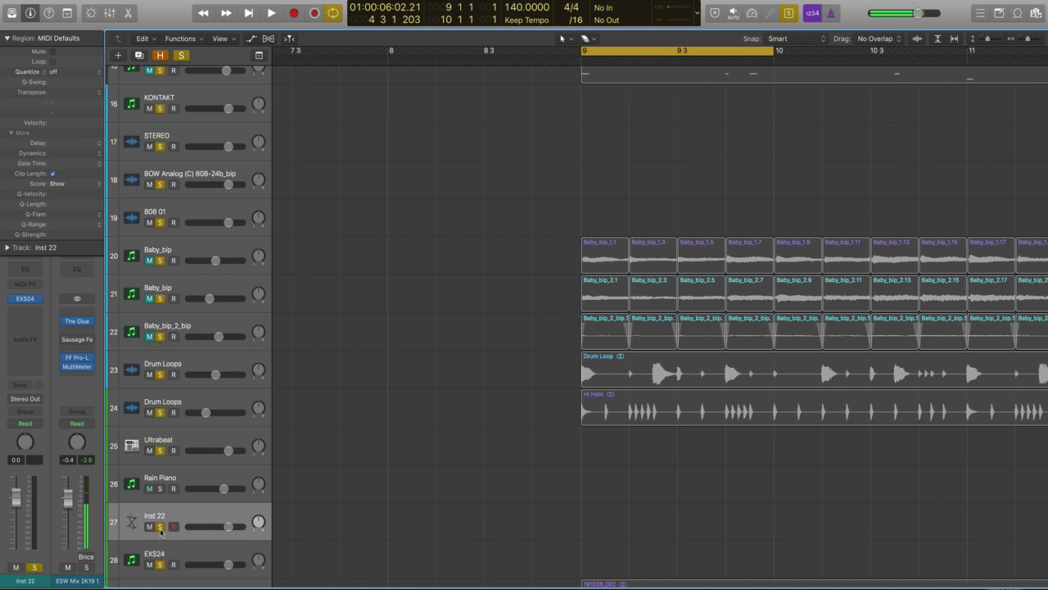
pyautogui.click(25, 298)
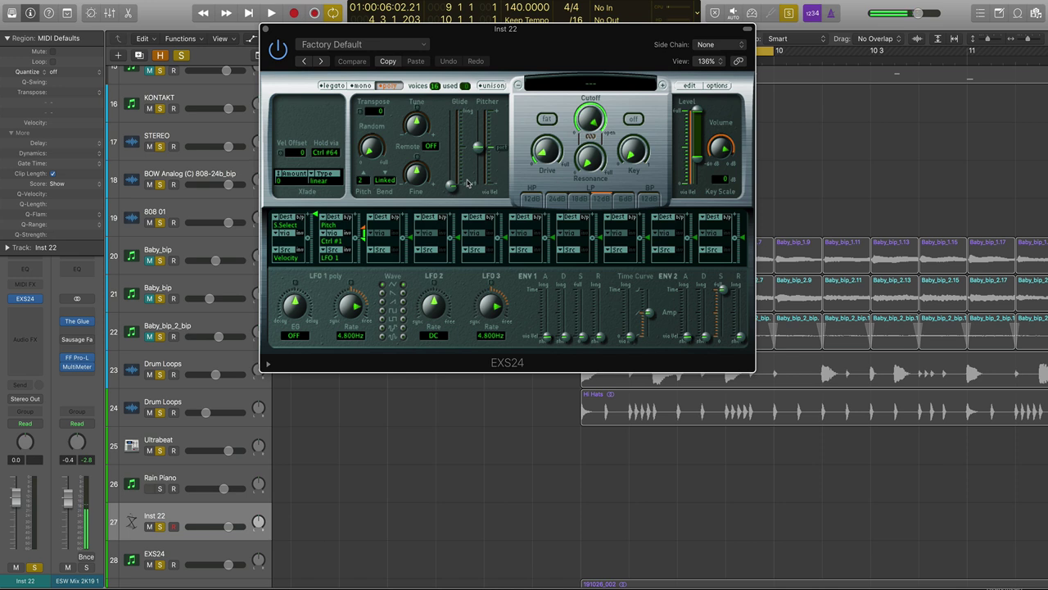
pyautogui.moveTo(403, 30); pyautogui.dragTo(509, 87)
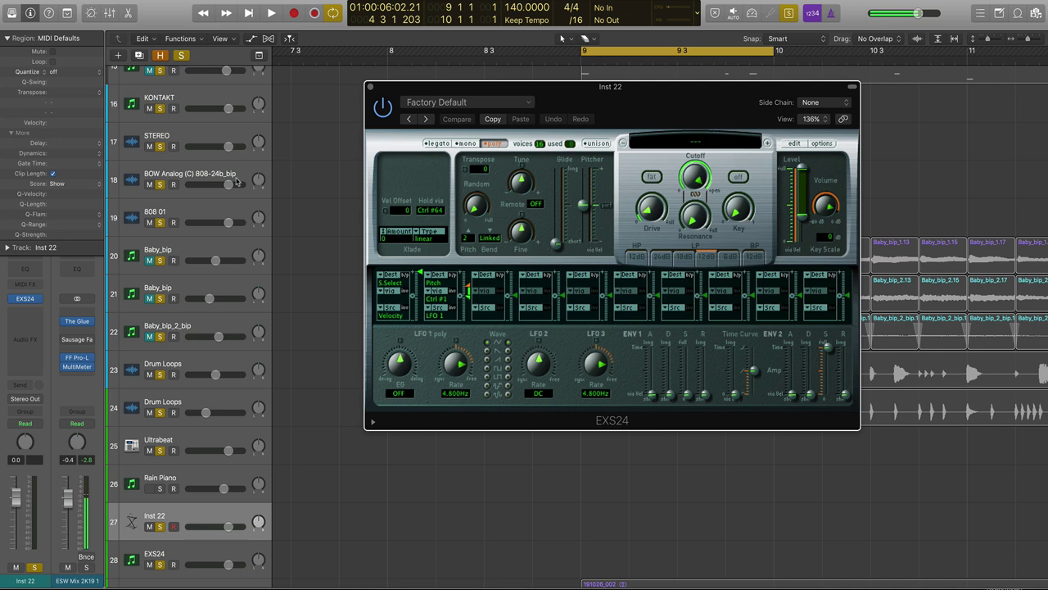
# Open the EXS24 instrument editor, add ESW Hip Hop - HH Closed 09.wav as a zone, and audition it on the keyboard
pyautogui.click(793, 143)
pyautogui.moveTo(152, 11); pyautogui.dragTo(238, 12)
pyautogui.click(11, 0)
pyautogui.click(64, 154)
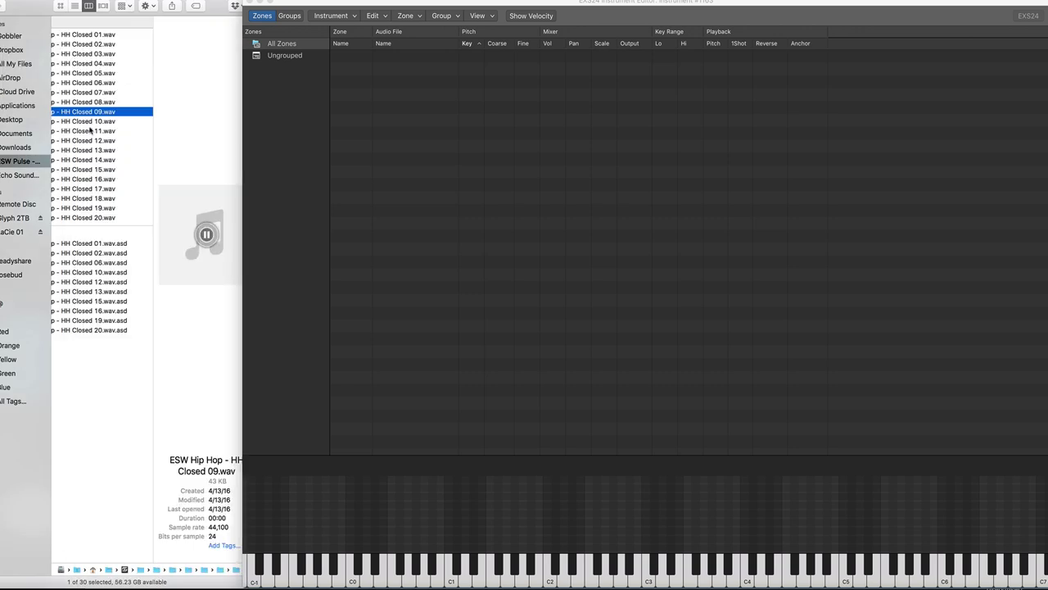
pyautogui.moveTo(73, 113); pyautogui.dragTo(415, 57)
pyautogui.click(474, 554)
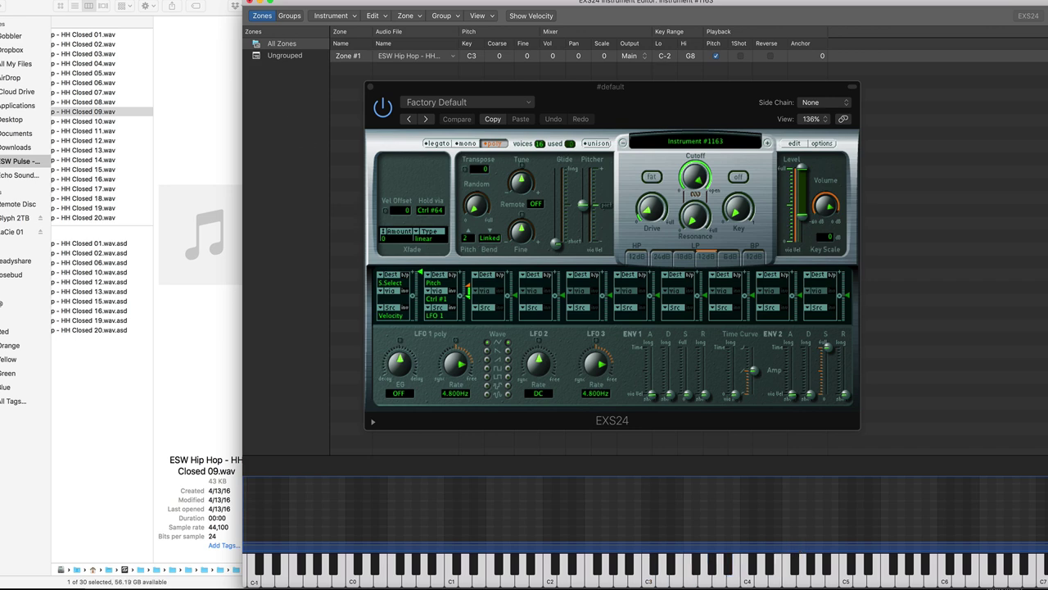
# Save the new sampler instrument as SamplerInstrument.exs and close the EXS24 windows
pyautogui.click(253, 5)
pyautogui.click(731, 63)
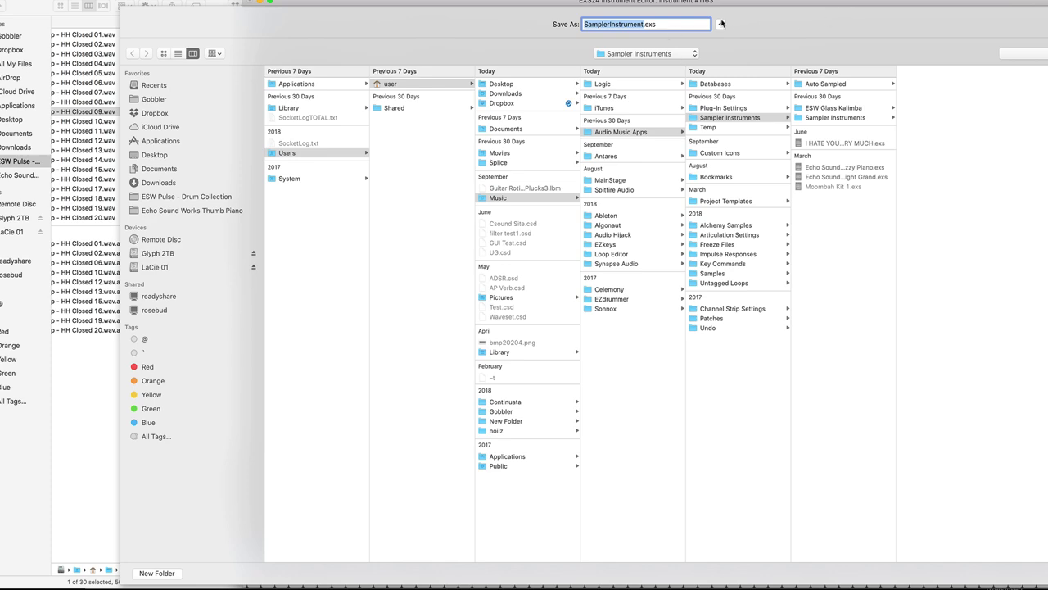
pyautogui.press('Return')
pyautogui.press('super+w')
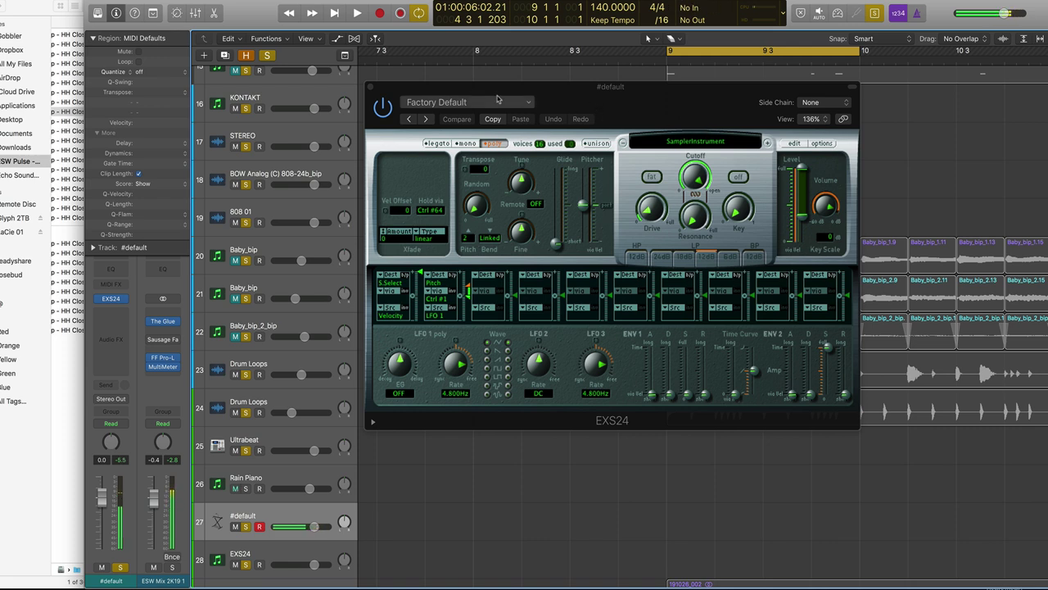
pyautogui.click(370, 87)
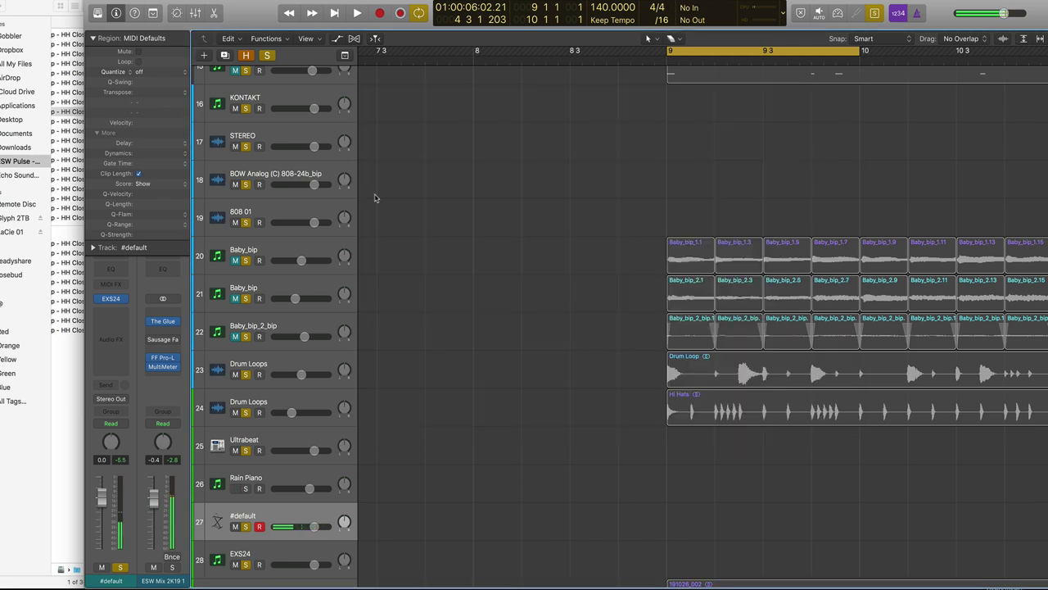
# Delete the #default EXS24 sampler track below Rain Piano
pyautogui.click(279, 497)
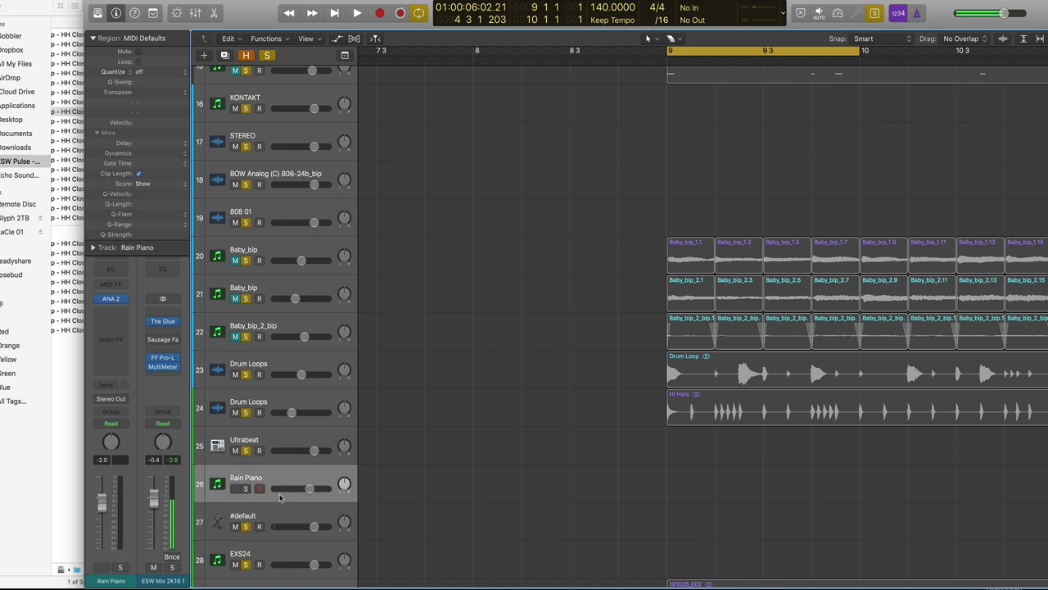
pyautogui.press('Down')
pyautogui.press('Down')
pyautogui.press('super+BackSpace')
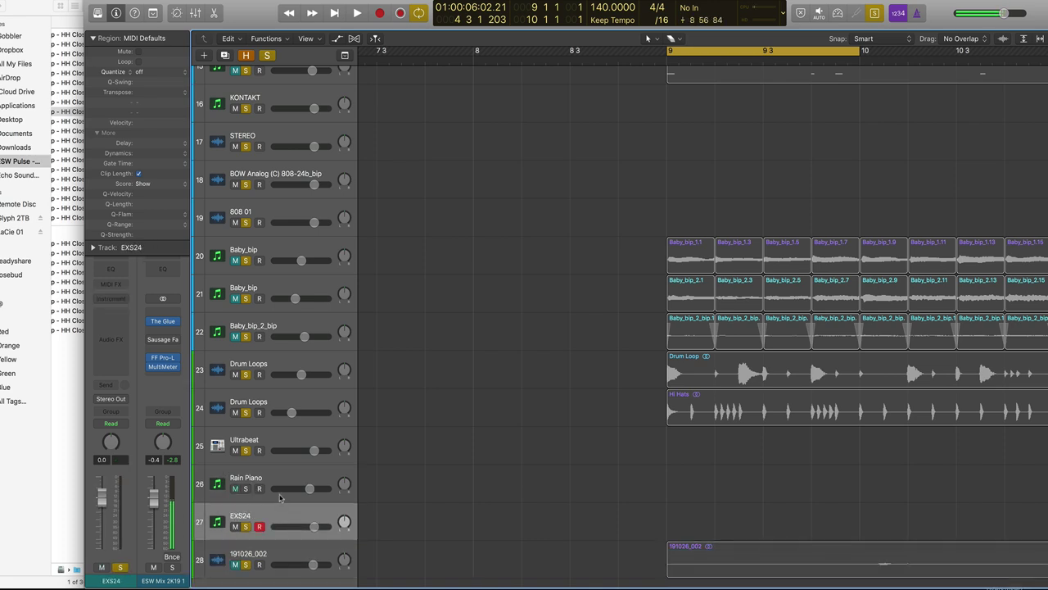
# Open the Ultrabeat plug-in on track 25, load its Blank setting, and check the first drum voice
pyautogui.click(287, 455)
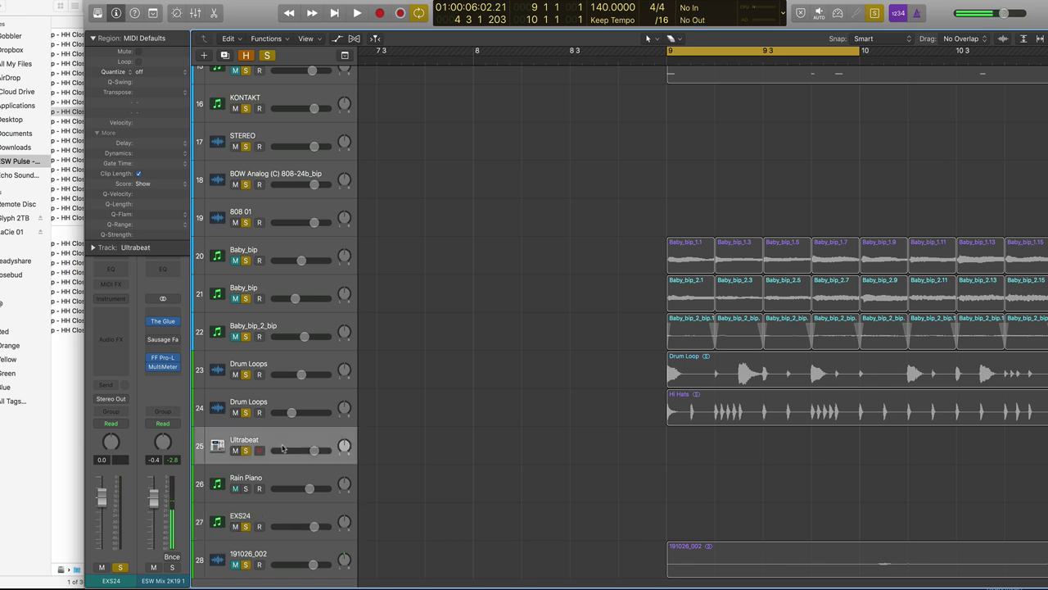
pyautogui.click(113, 301)
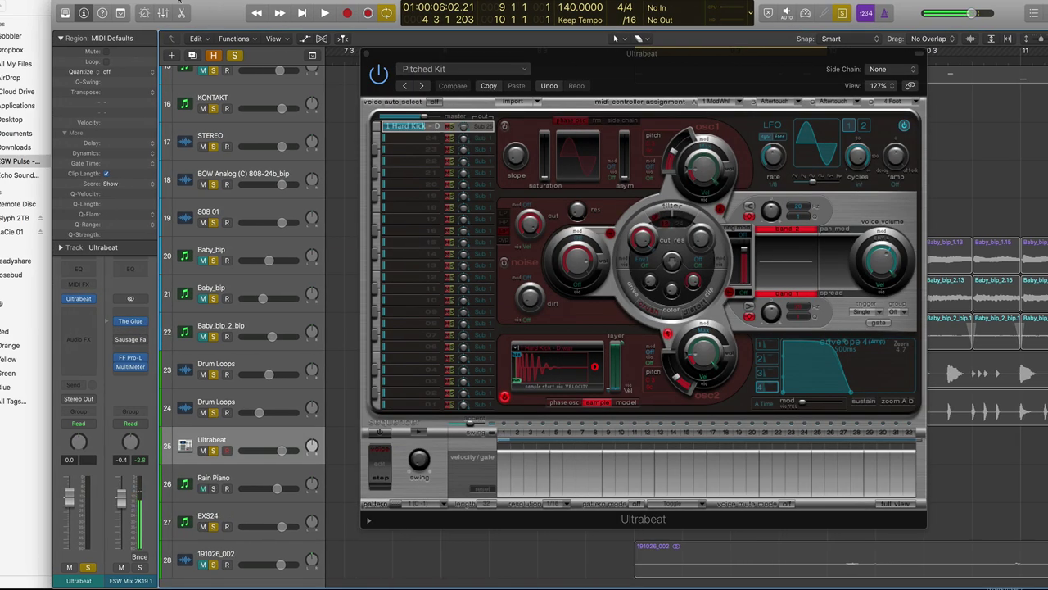
pyautogui.click(451, 68)
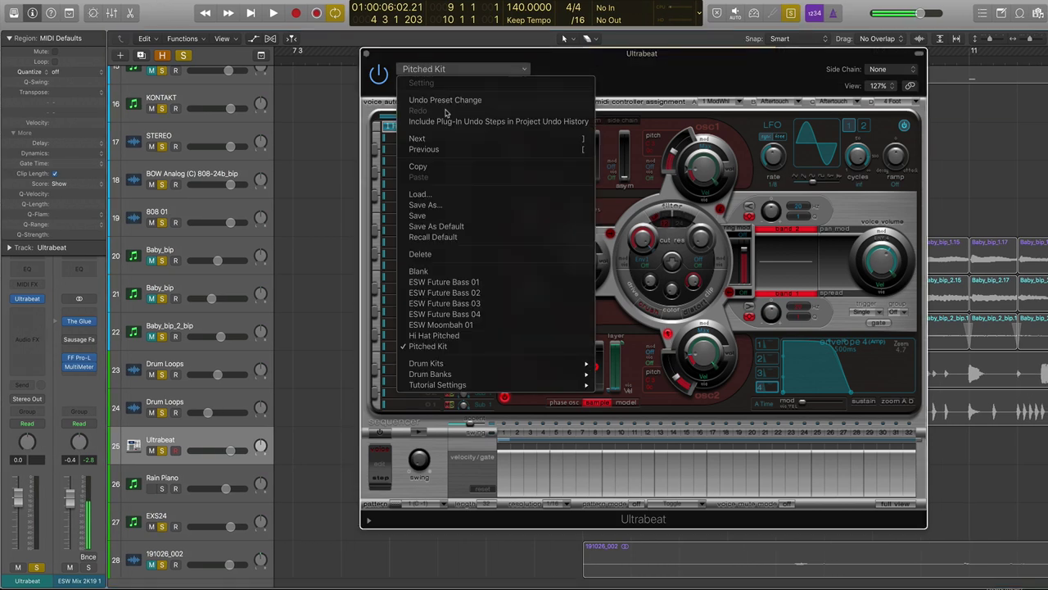
pyautogui.click(476, 271)
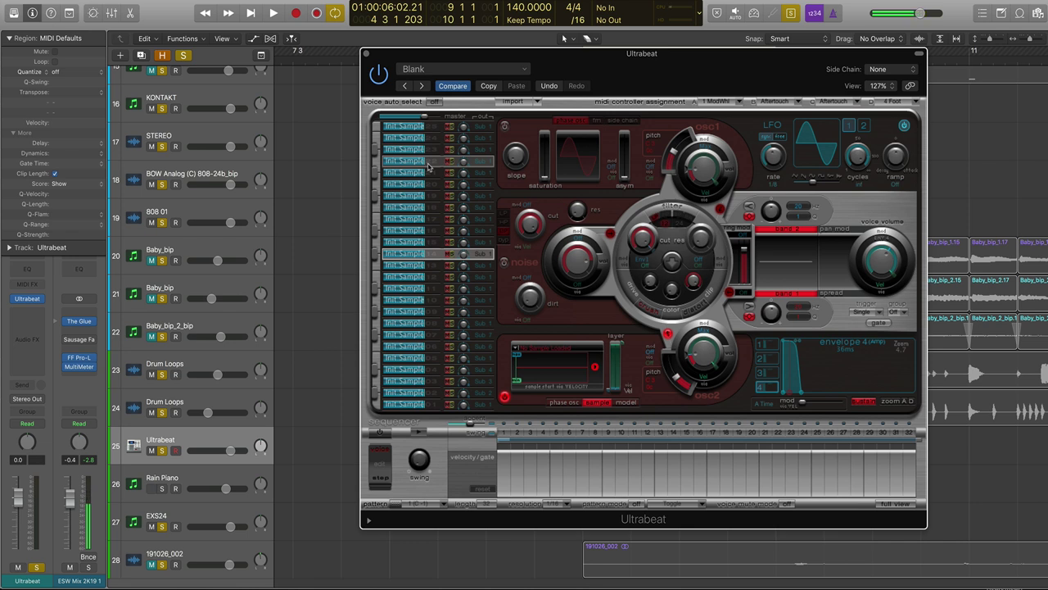
pyautogui.click(429, 126)
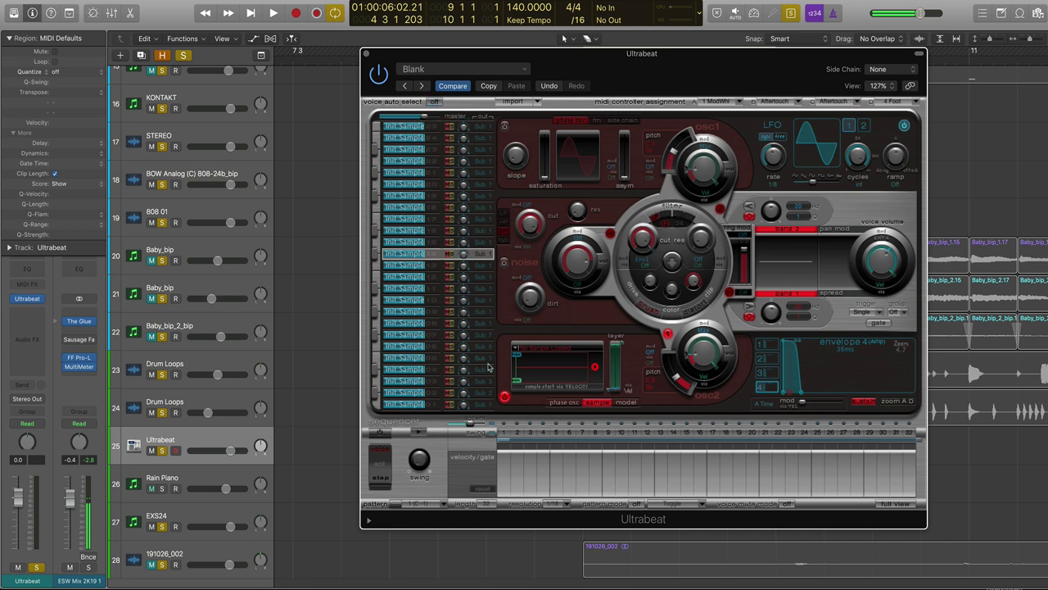
# Load the Pitched Kit setting in Ultrabeat and select the lowest voice in the drum list
pyautogui.click(424, 71)
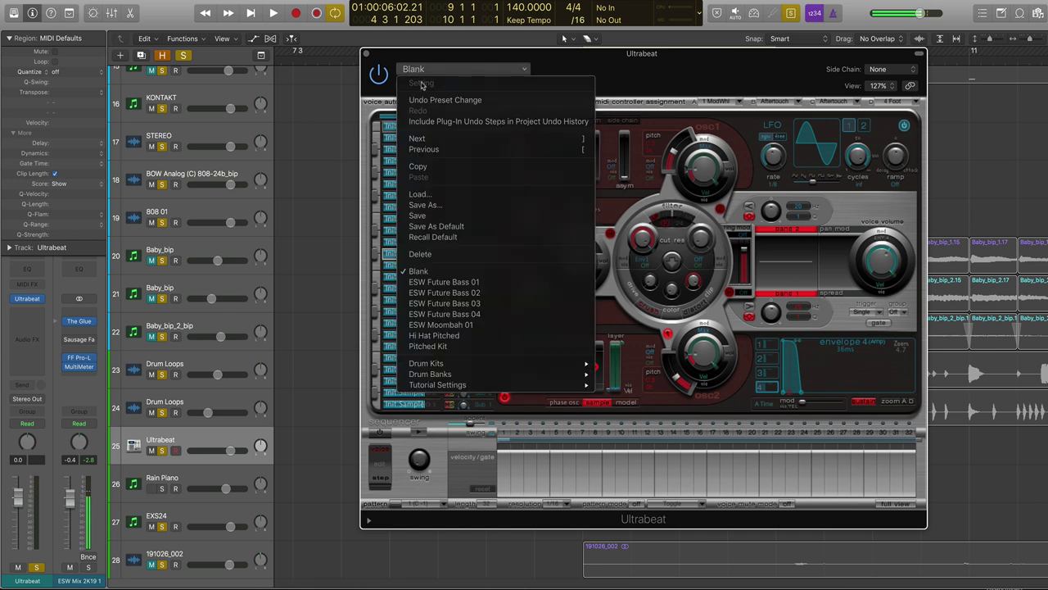
pyautogui.click(434, 348)
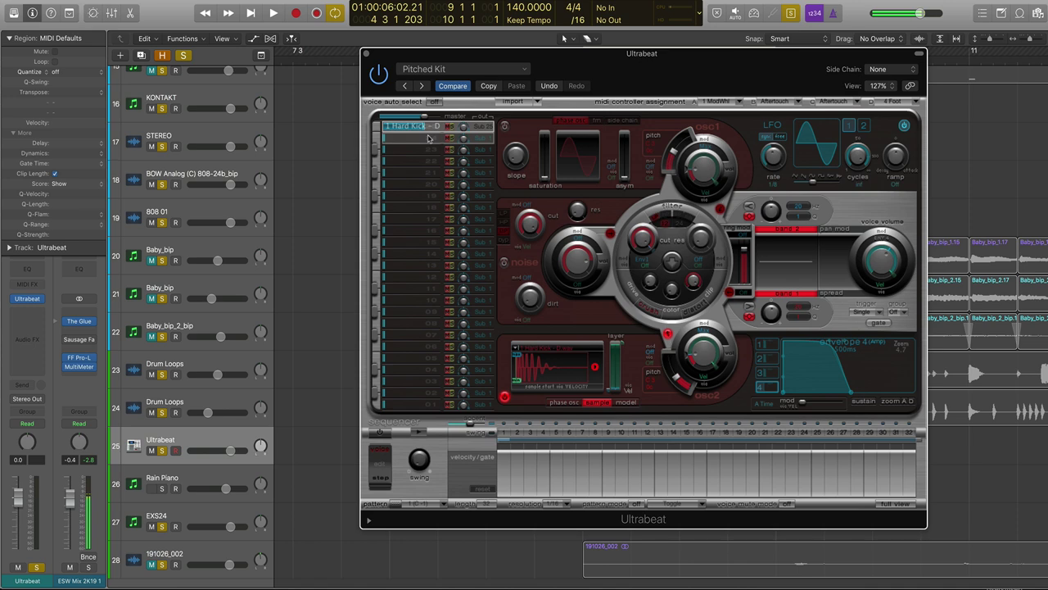
pyautogui.click(416, 402)
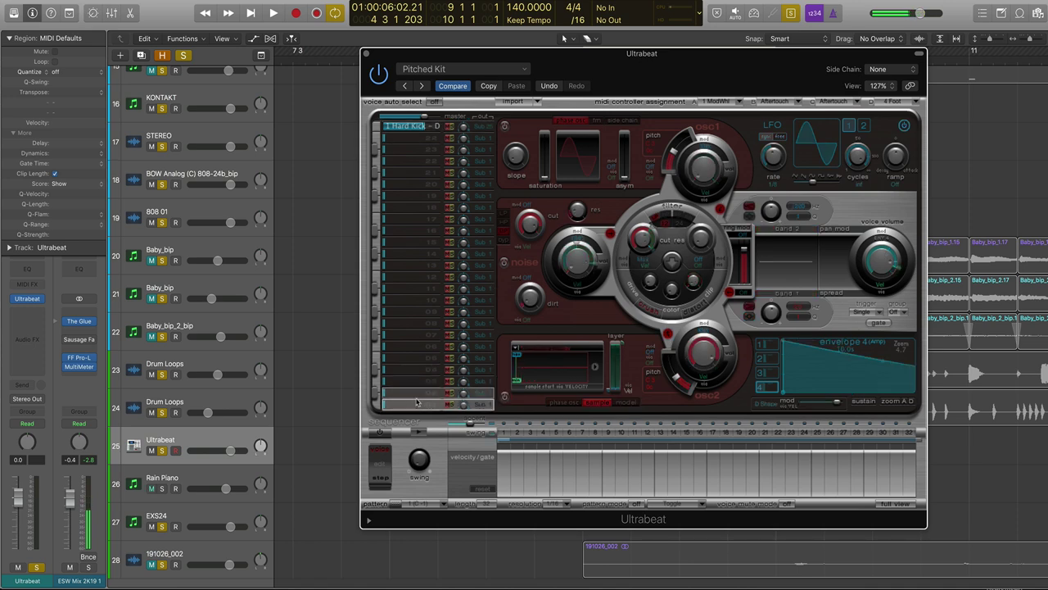
# Load ESW Hip Hop - HH Closed 09.wav from Finder into the selected Ultrabeat voice's oscillator 2 sample slot
pyautogui.moveTo(88, 1); pyautogui.dragTo(179, 0)
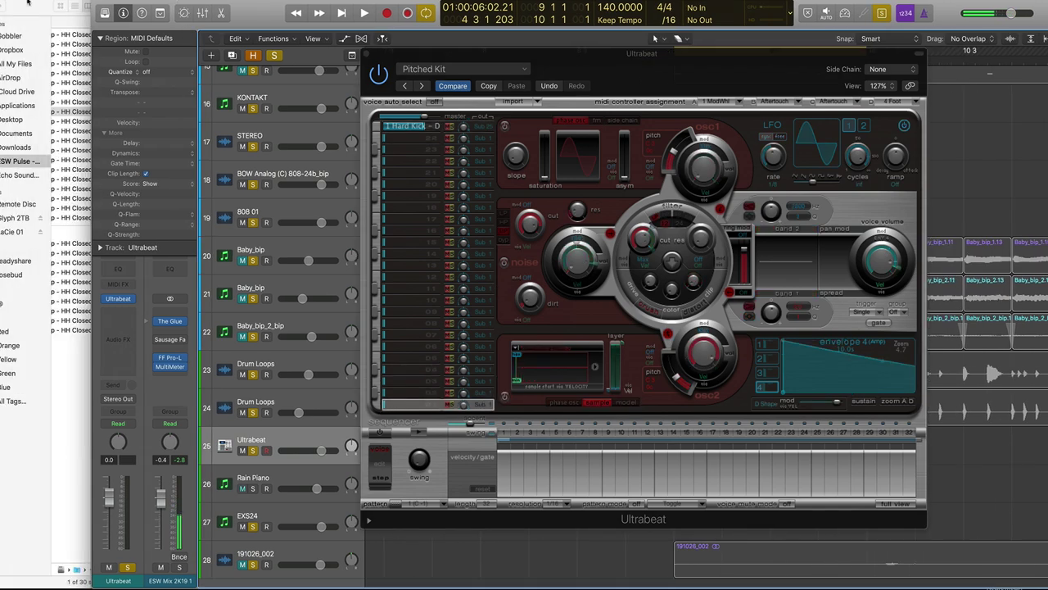
pyautogui.moveTo(69, 111); pyautogui.dragTo(547, 346)
pyautogui.click(547, 347)
pyautogui.click(539, 343)
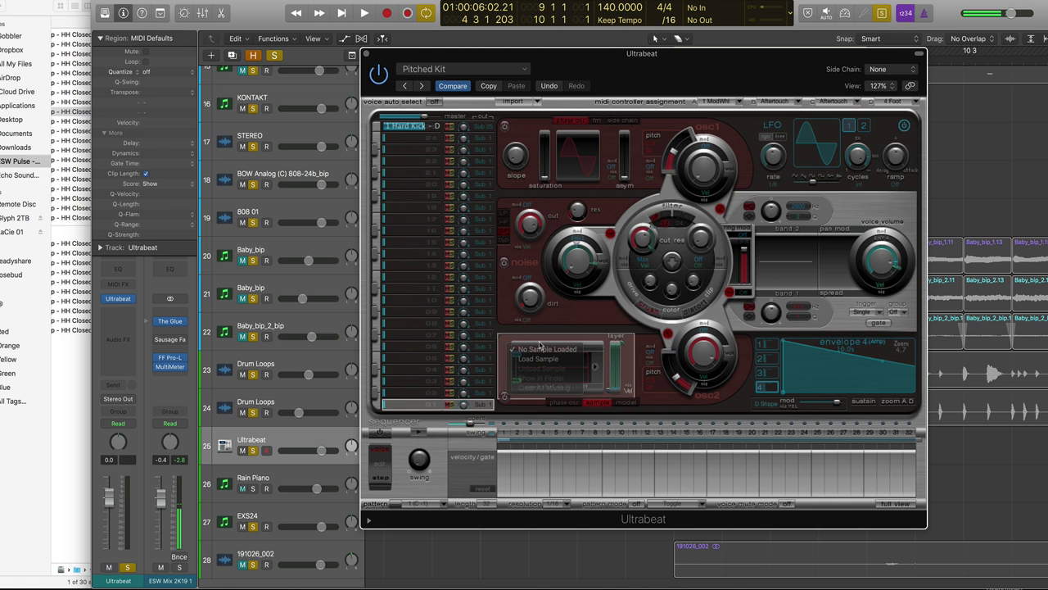
pyautogui.moveTo(80, 111); pyautogui.dragTo(540, 363)
# Adjust the lowest voice's level, switch on its oscillator 2, and audition the hi-hat sample
pyautogui.moveTo(385, 404); pyautogui.dragTo(428, 407)
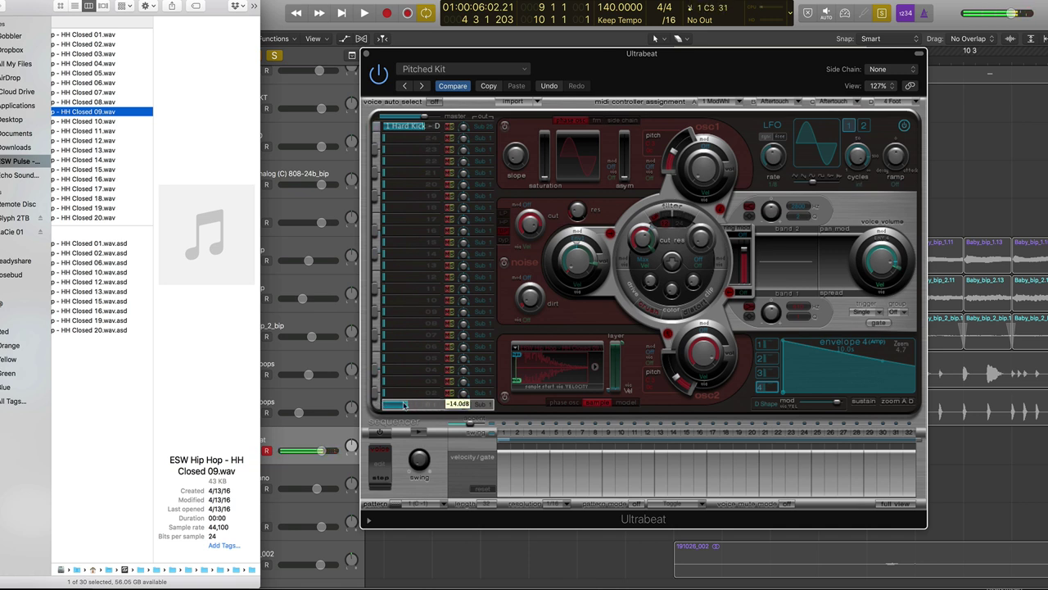
pyautogui.click(437, 394)
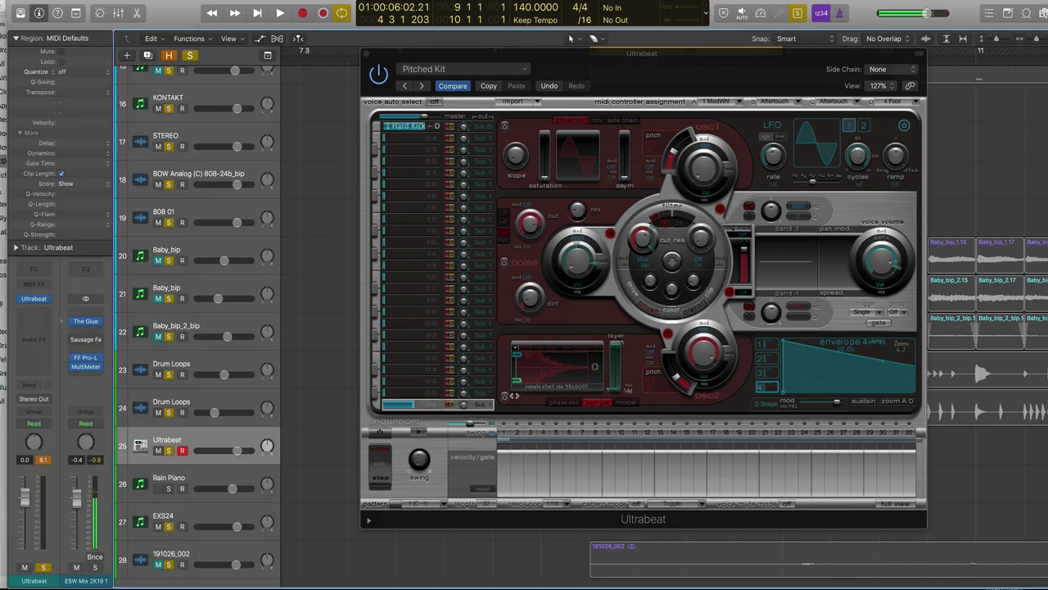
pyautogui.click(505, 398)
pyautogui.click(505, 398)
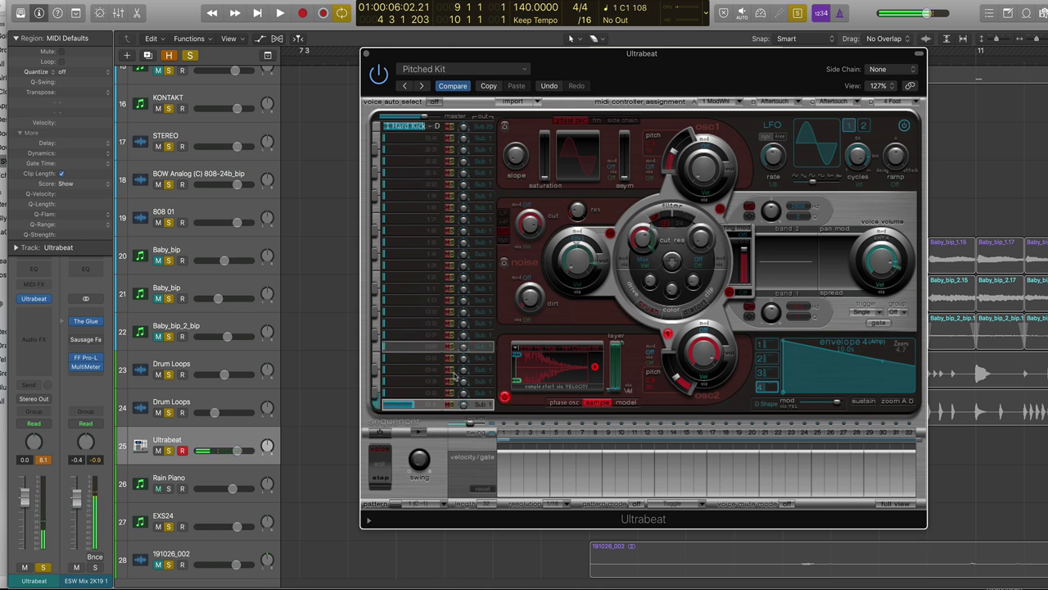
pyautogui.click(410, 399)
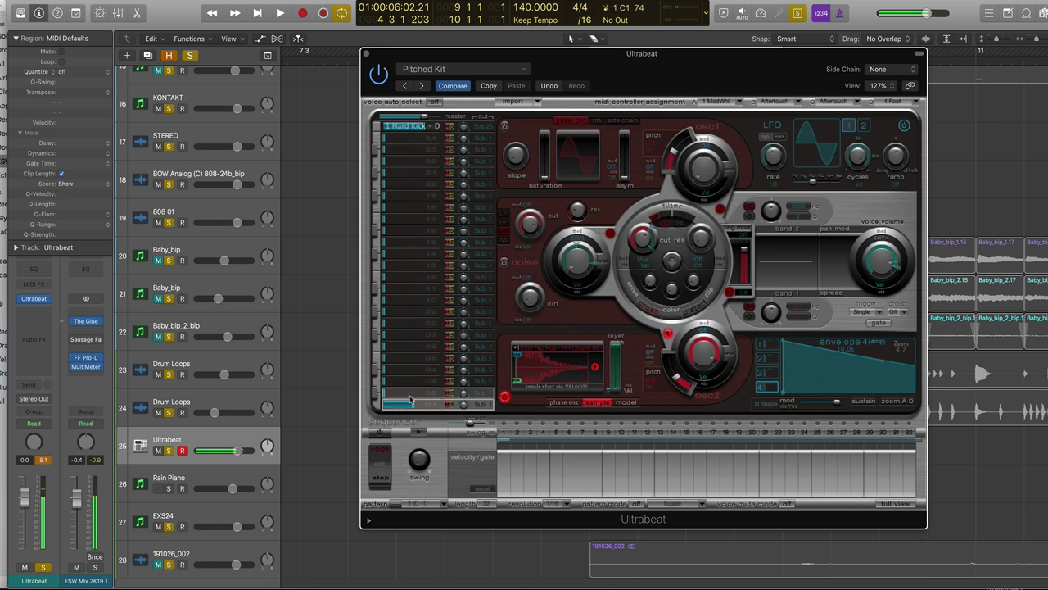
# Load HH Closed 09.wav into oscillator 2 of the Hard Kick voice, try its pitch slider, and close Ultrabeat
pyautogui.click(377, 126)
pyautogui.moveTo(174, 2); pyautogui.dragTo(364, 2)
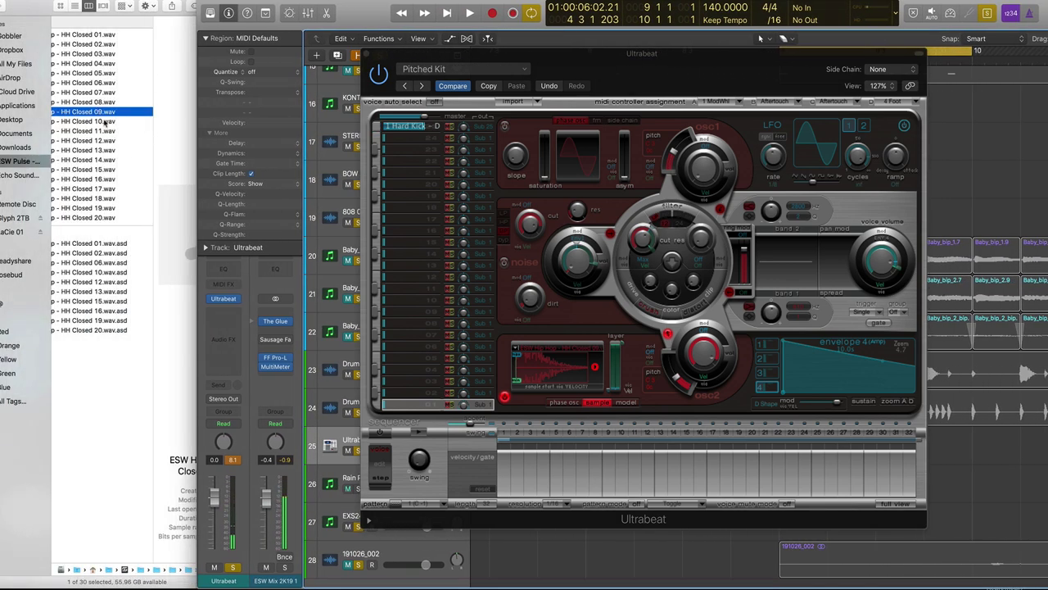
pyautogui.moveTo(71, 113); pyautogui.dragTo(532, 360)
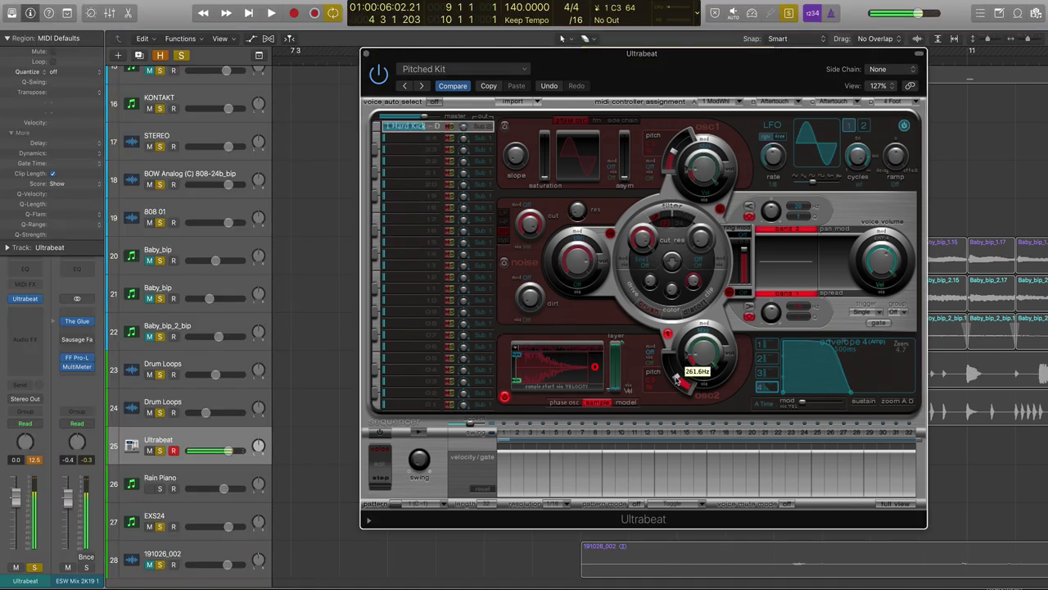
pyautogui.moveTo(678, 378); pyautogui.dragTo(679, 391)
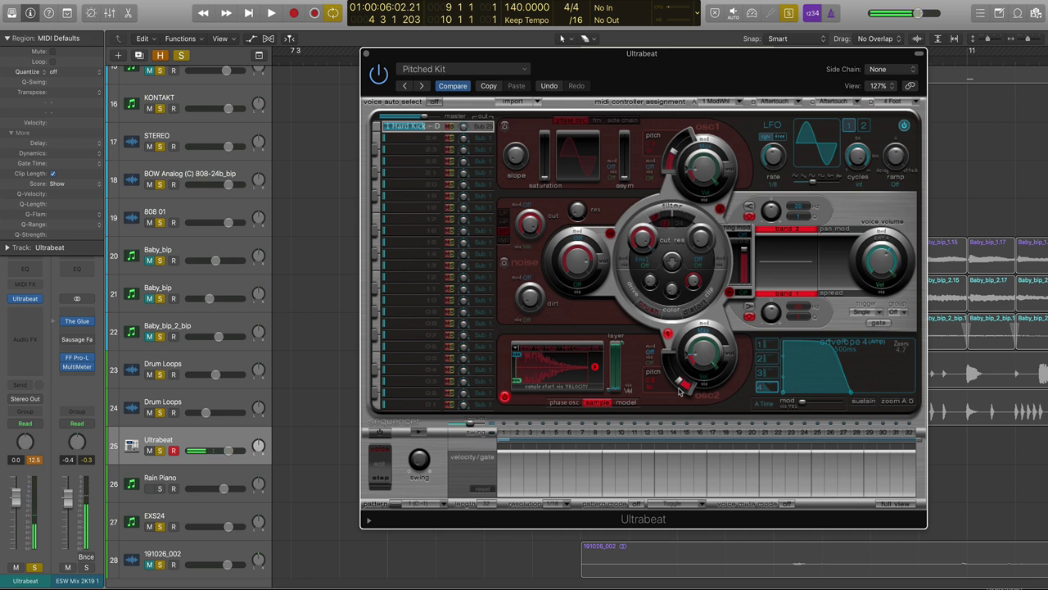
pyautogui.click(367, 54)
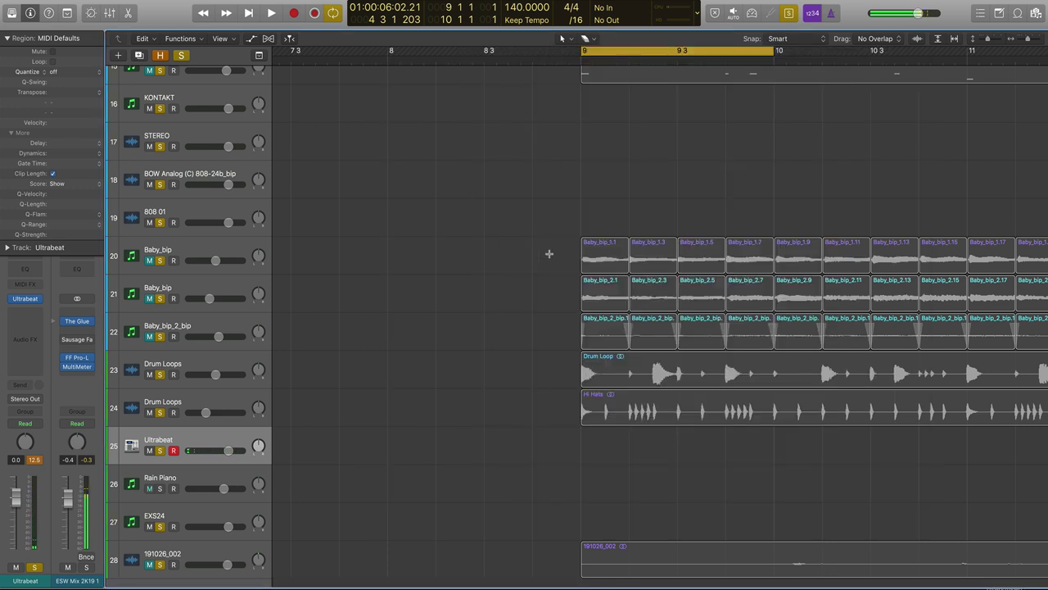
# Mute the Drum Loops track with the hi-hats and create an empty MIDI region at bar 9 on the Ultrabeat track
pyautogui.click(150, 412)
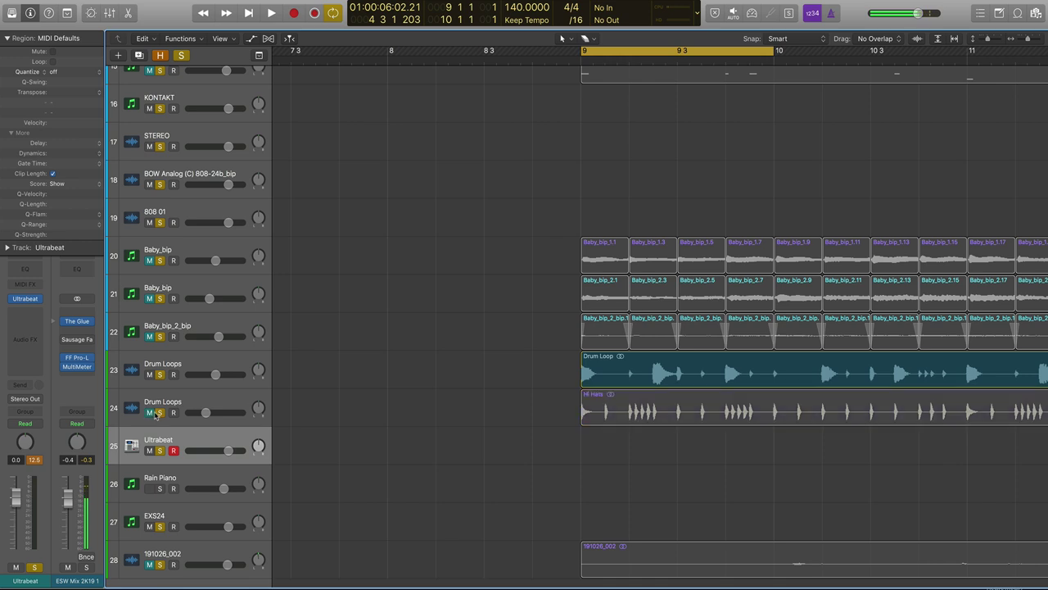
pyautogui.press('t')
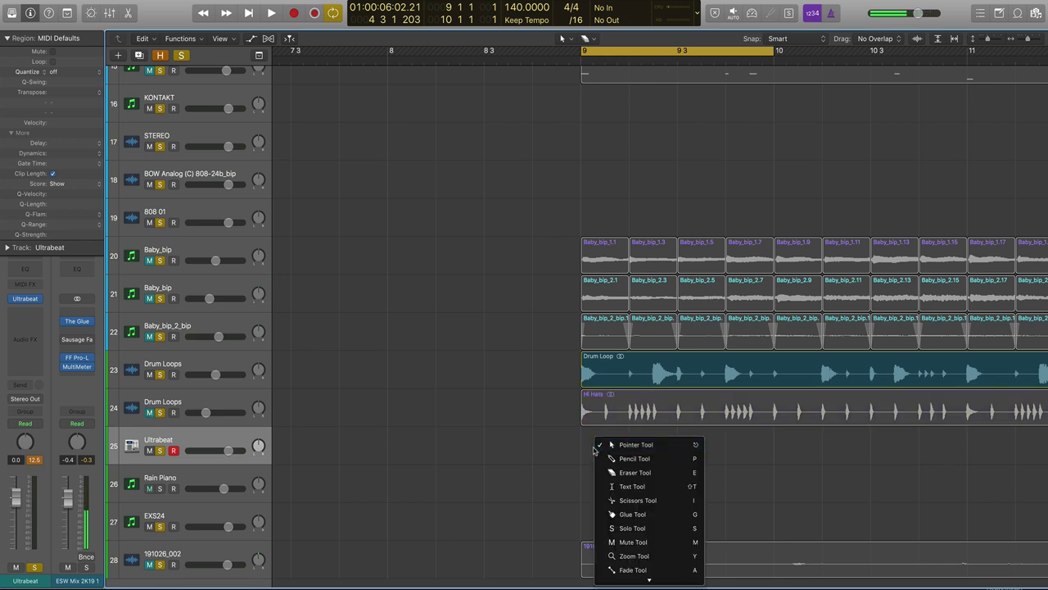
pyautogui.press('p')
pyautogui.click(585, 446)
pyautogui.press('t')
pyautogui.click(642, 443)
pyautogui.scroll(-4, 746, 452)
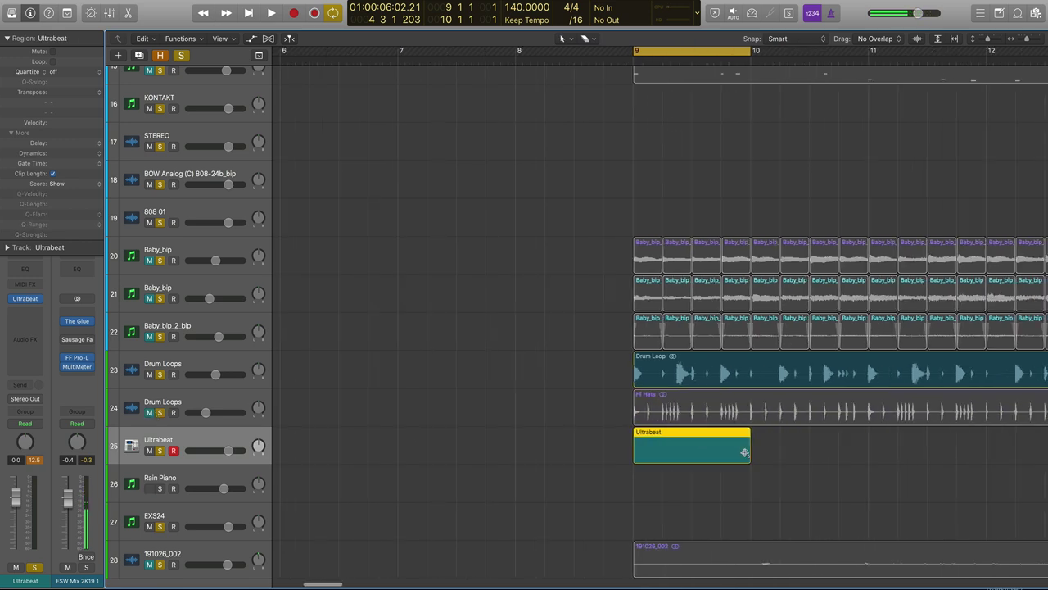
# Extend the Ultrabeat region to bar 11 and open it in the Piano Roll
pyautogui.hscroll(2, 745, 452)
pyautogui.moveTo(713, 456); pyautogui.dragTo(832, 455)
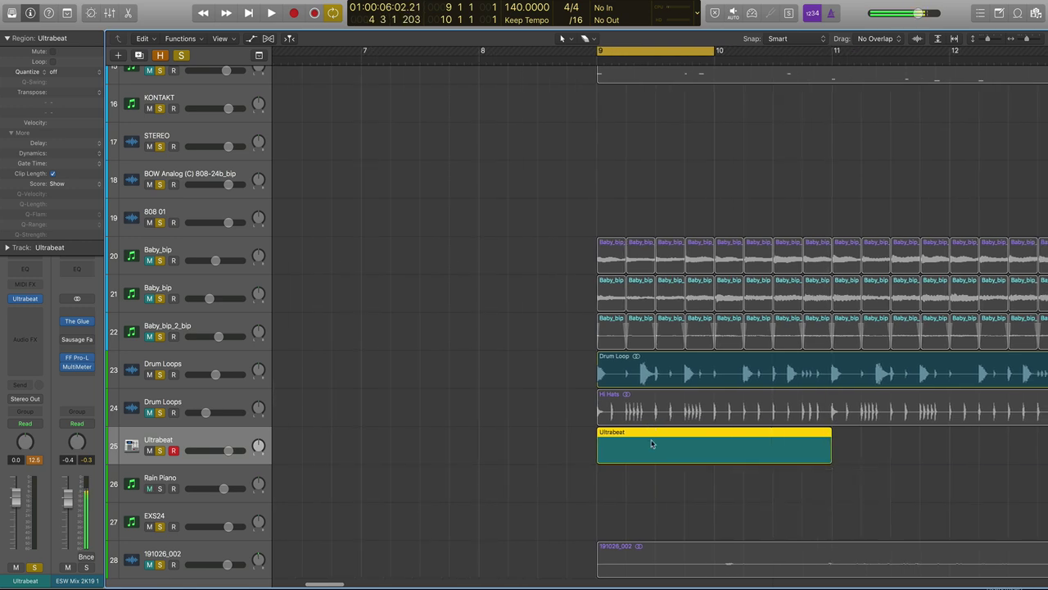
pyautogui.doubleClick(652, 444)
pyautogui.press('t')
pyautogui.press('Escape')
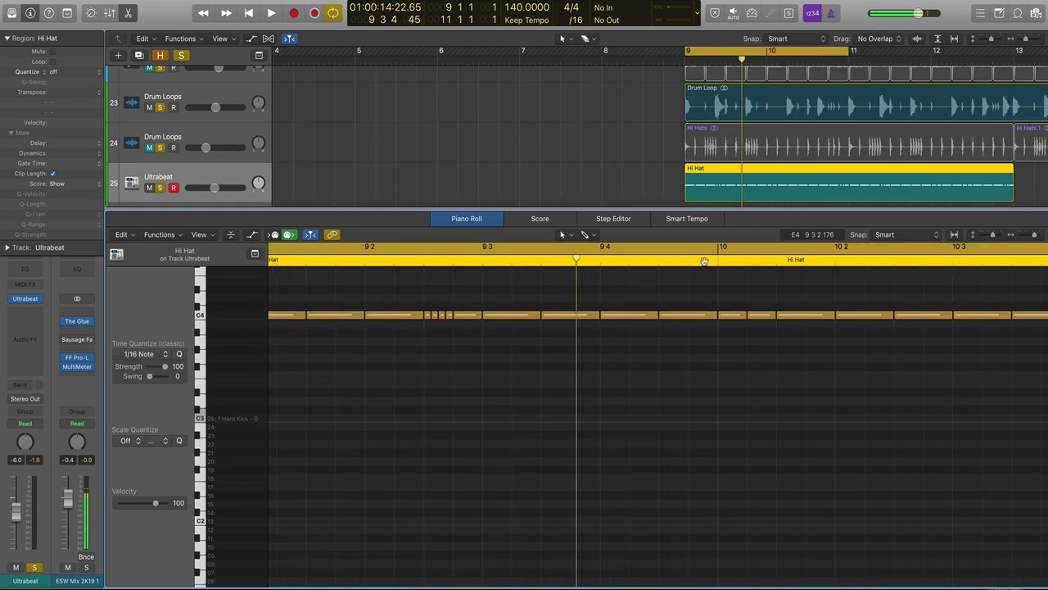
pyautogui.scroll(-2, 811, 123)
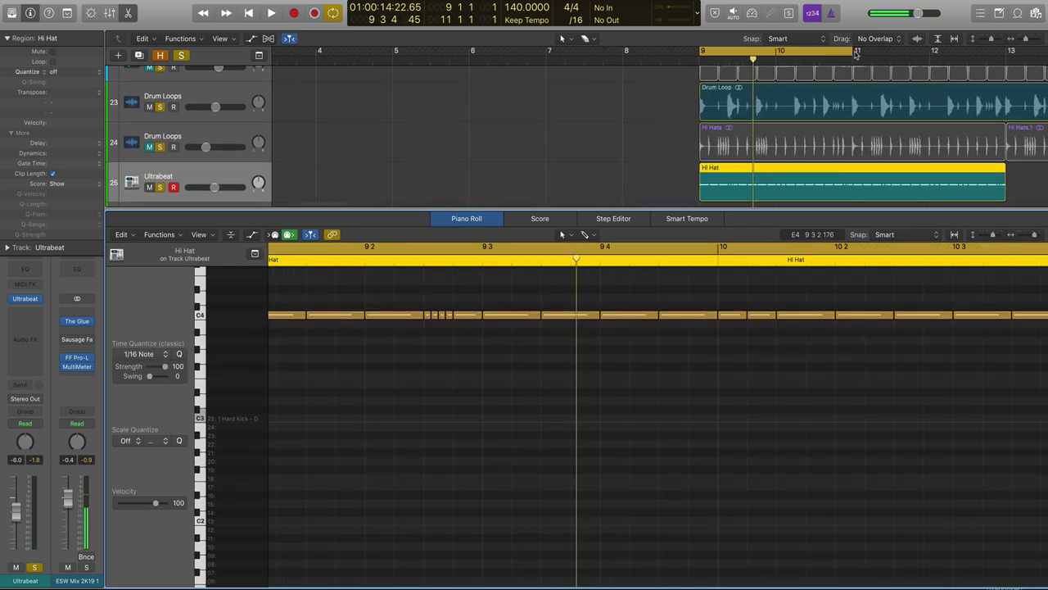
# Extend the cycle range to bar 13 and play the hi-hat pattern with the beat
pyautogui.moveTo(855, 52); pyautogui.dragTo(1005, 59)
pyautogui.press('space')
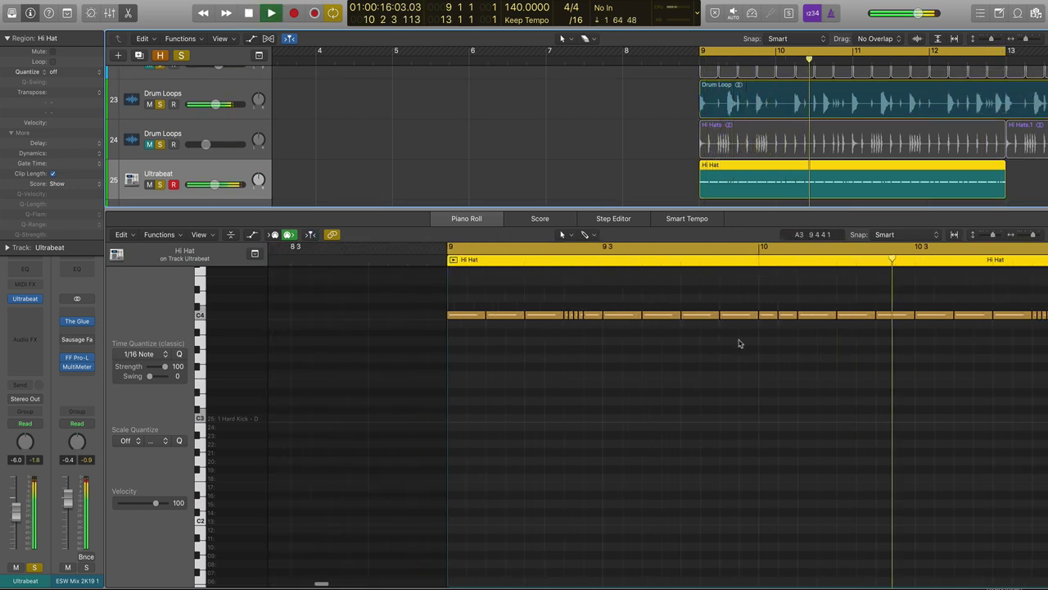
pyautogui.press('space')
# Step the fast hi-hat notes just before bar 11 down from C4, keep the longer note before them on C4, and audition the loop
pyautogui.click(771, 319)
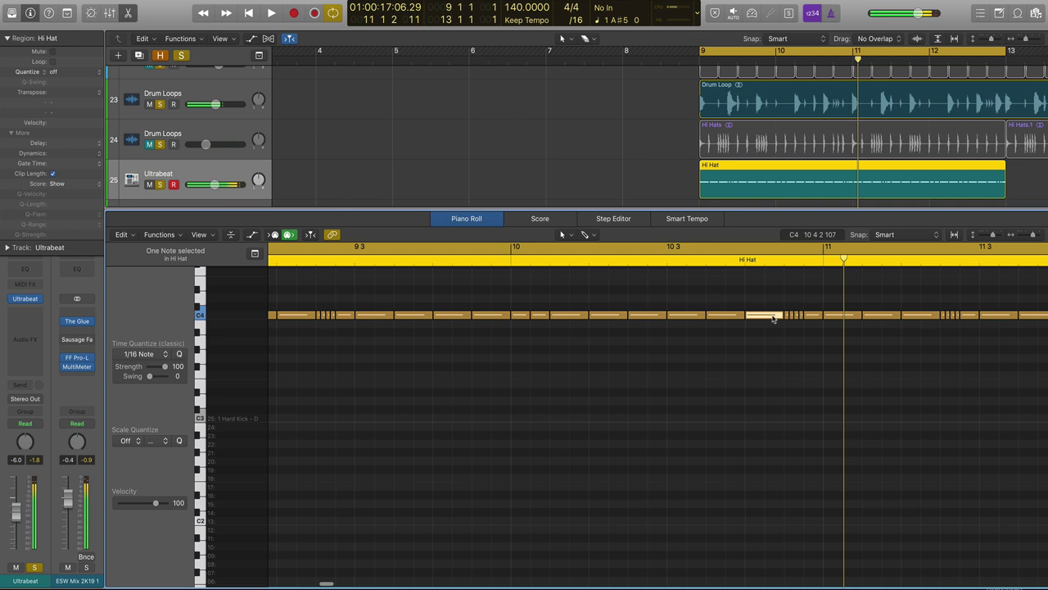
pyautogui.moveTo(772, 319); pyautogui.dragTo(799, 368)
pyautogui.press('space')
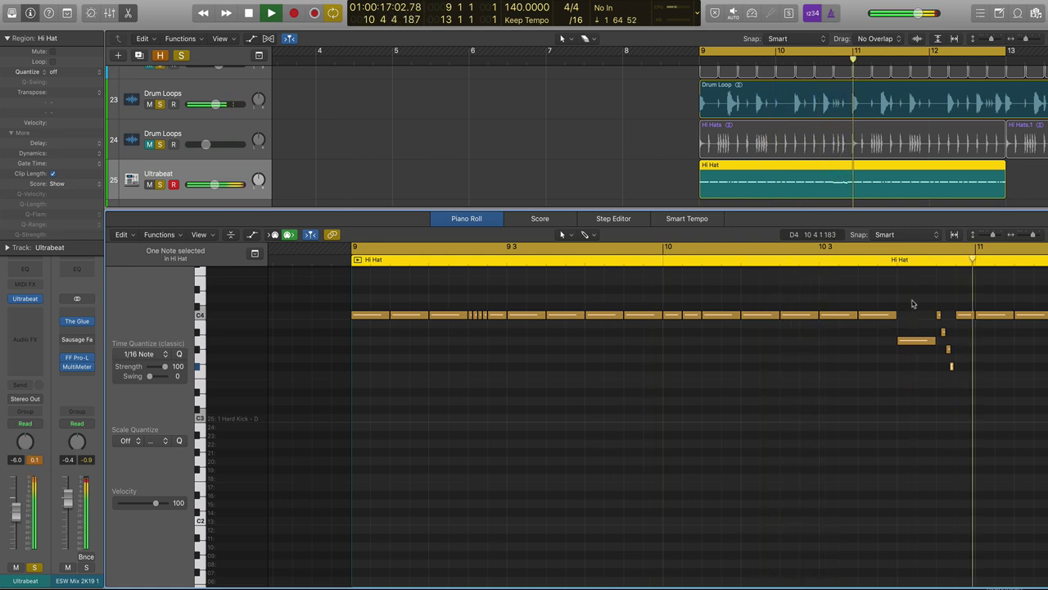
pyautogui.hscroll(-8, 491, 320)
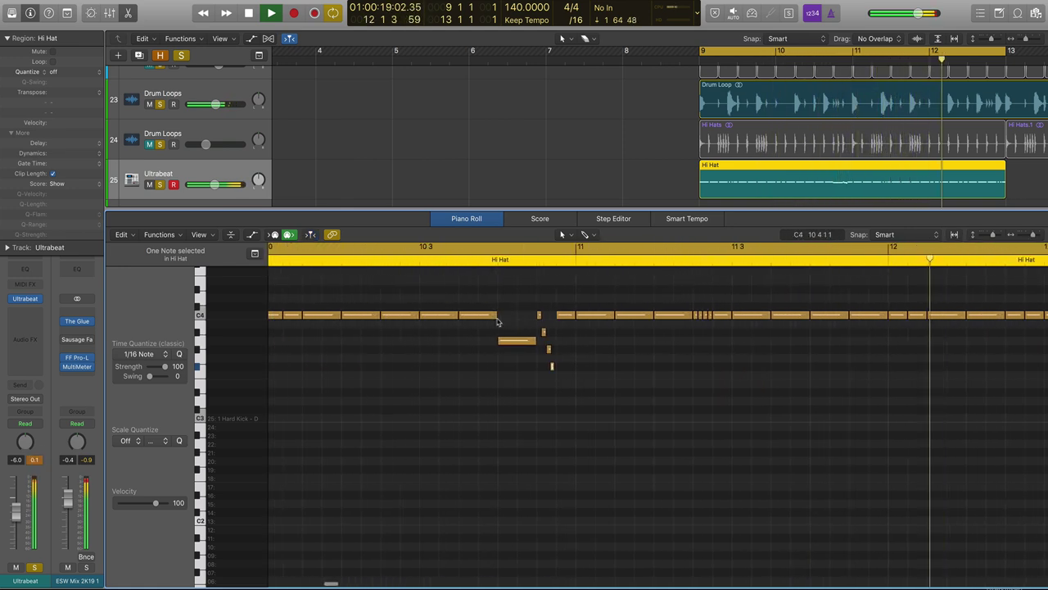
pyautogui.press('space')
pyautogui.moveTo(533, 340); pyautogui.dragTo(534, 315)
pyautogui.press('space')
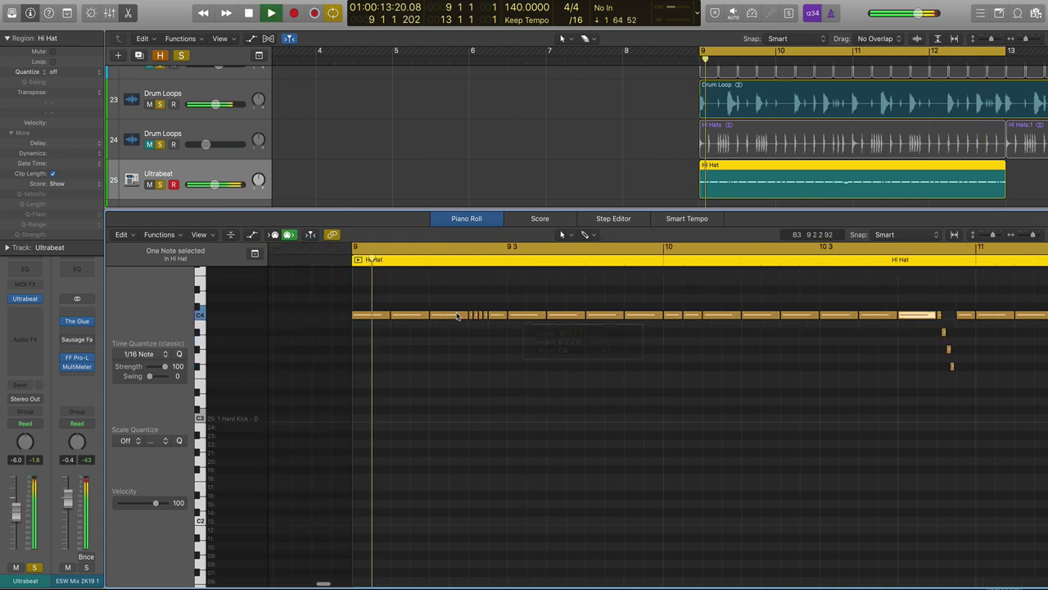
# Spread the fast roll in beat 2 of bar 9 over pitches above C4 and down to A3, and audition it
pyautogui.hscroll(-5, 614, 316)
pyautogui.press('space')
pyautogui.press('super+Right')
pyautogui.press('super+Right')
pyautogui.moveTo(618, 315); pyautogui.dragTo(633, 342)
pyautogui.press('space')
pyautogui.scroll(2, 634, 342)
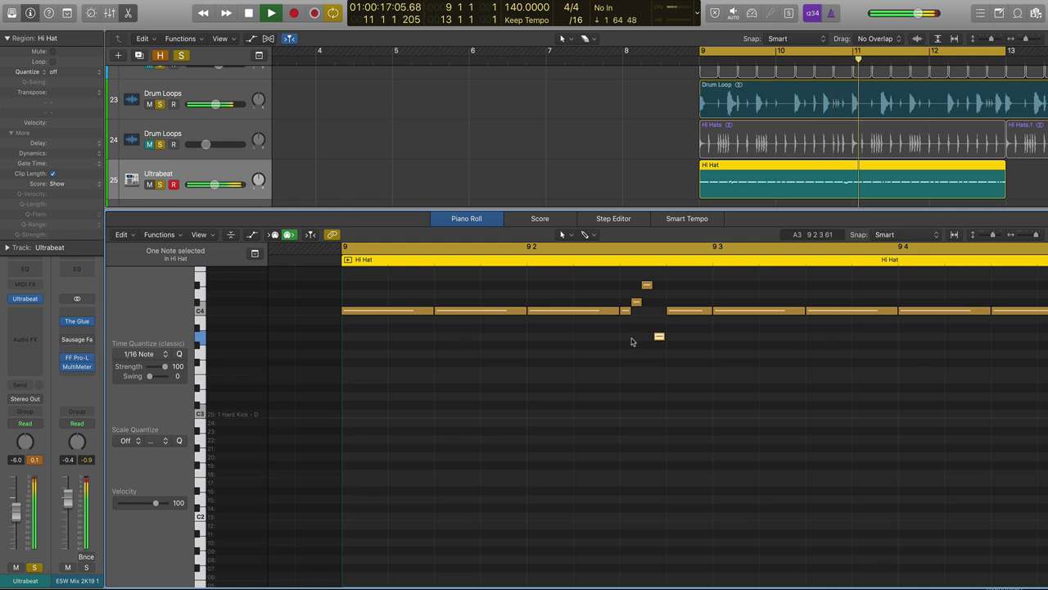
pyautogui.scroll(-2, 786, 341)
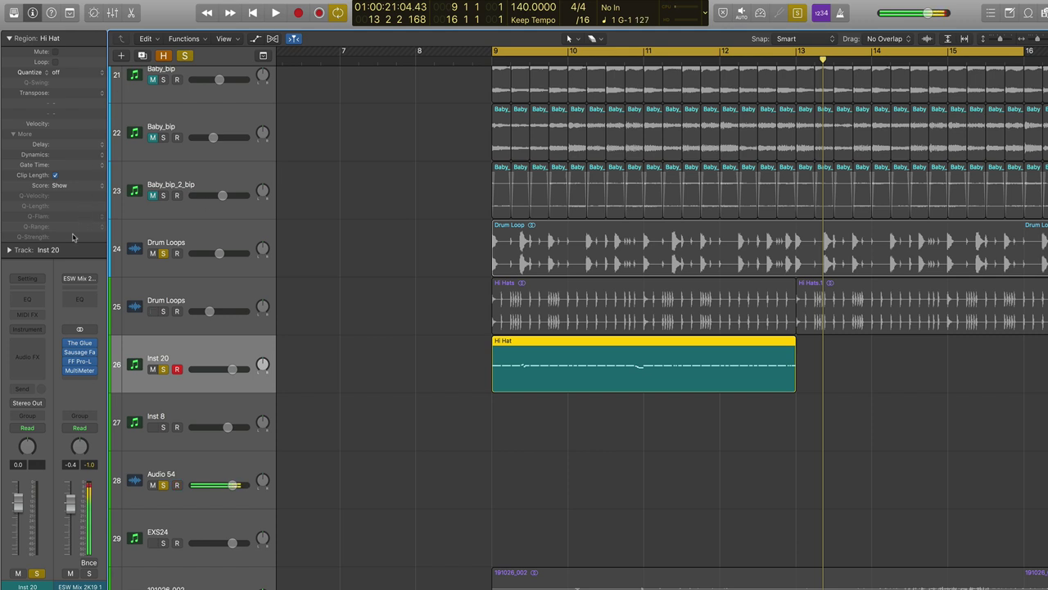
# Load Drum Machine Designer with the Big Room kit on the Inst 20 track and show its second page of pads
pyautogui.click(39, 330)
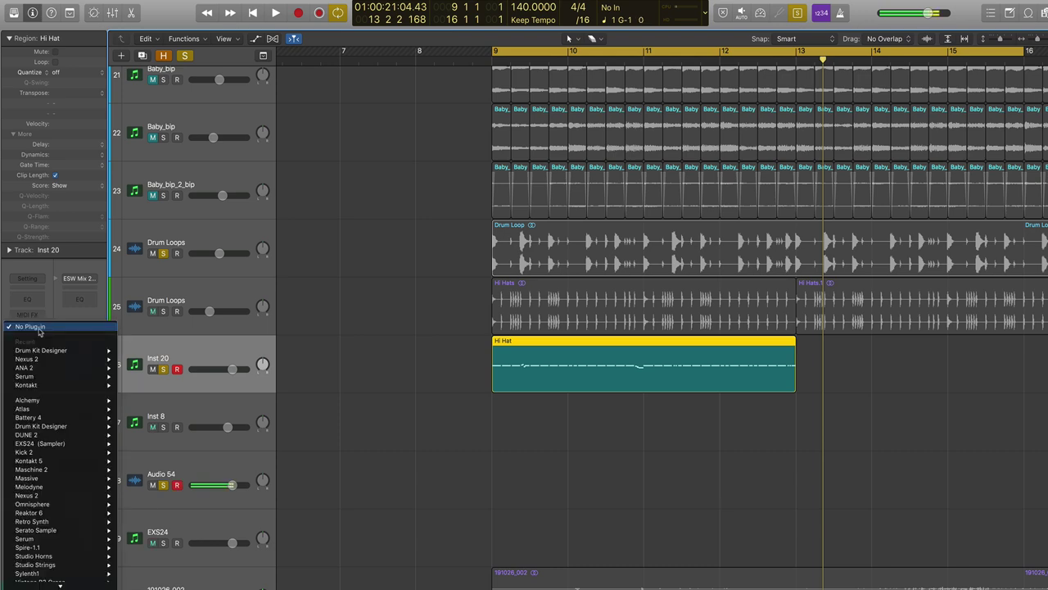
pyautogui.click(62, 545)
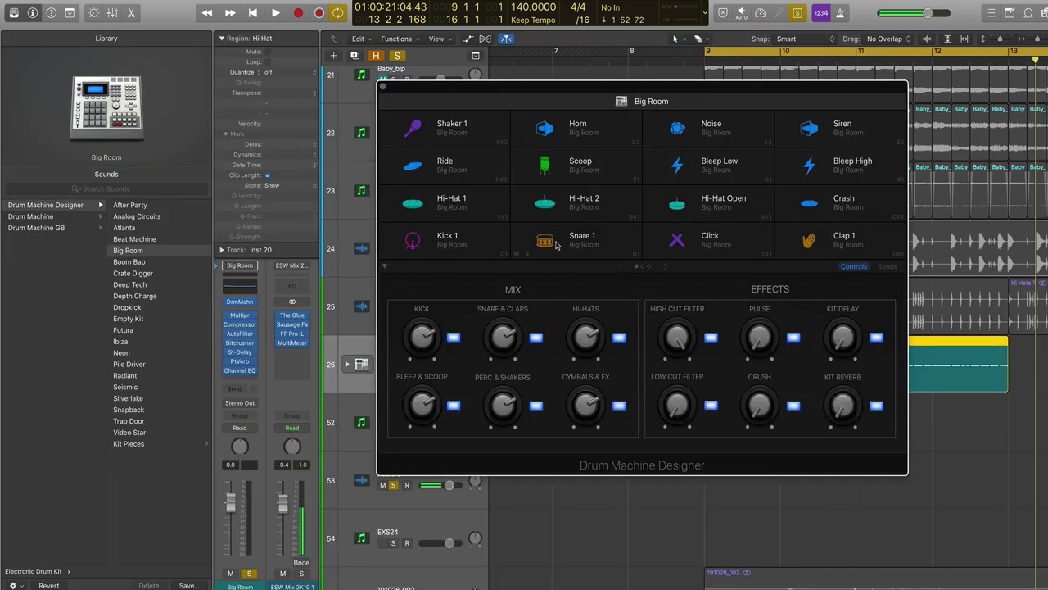
pyautogui.click(665, 268)
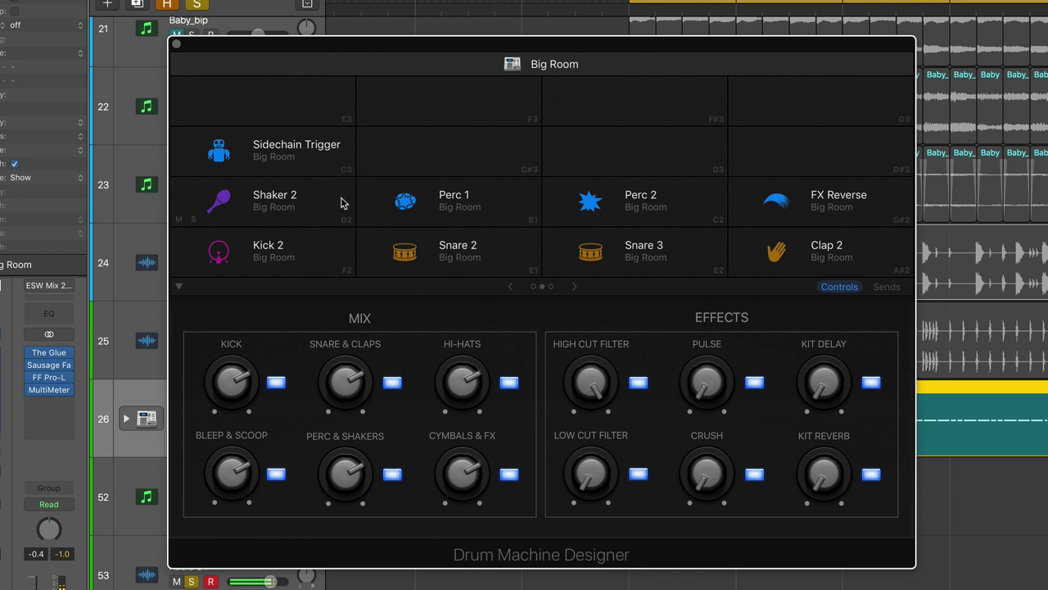
# Clear the Sidechain Trigger pad on C3 and load the ESW Hip Hop HH Closed 02 sample onto it
pyautogui.rightClick(273, 155)
pyautogui.click(310, 160)
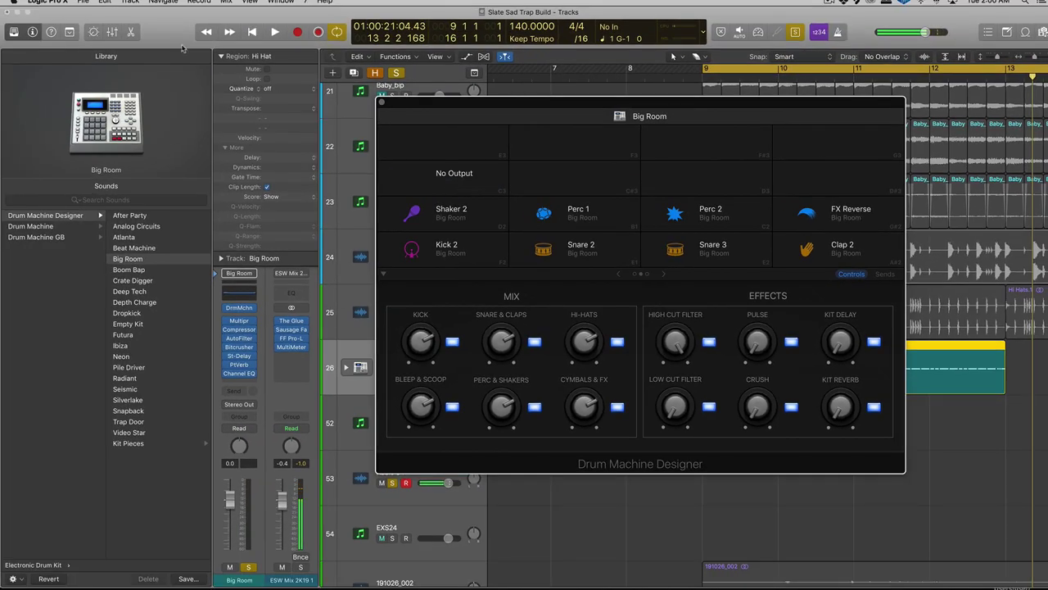
pyautogui.moveTo(110, 16); pyautogui.dragTo(225, 16)
pyautogui.click(99, 21)
pyautogui.moveTo(117, 64); pyautogui.dragTo(461, 182)
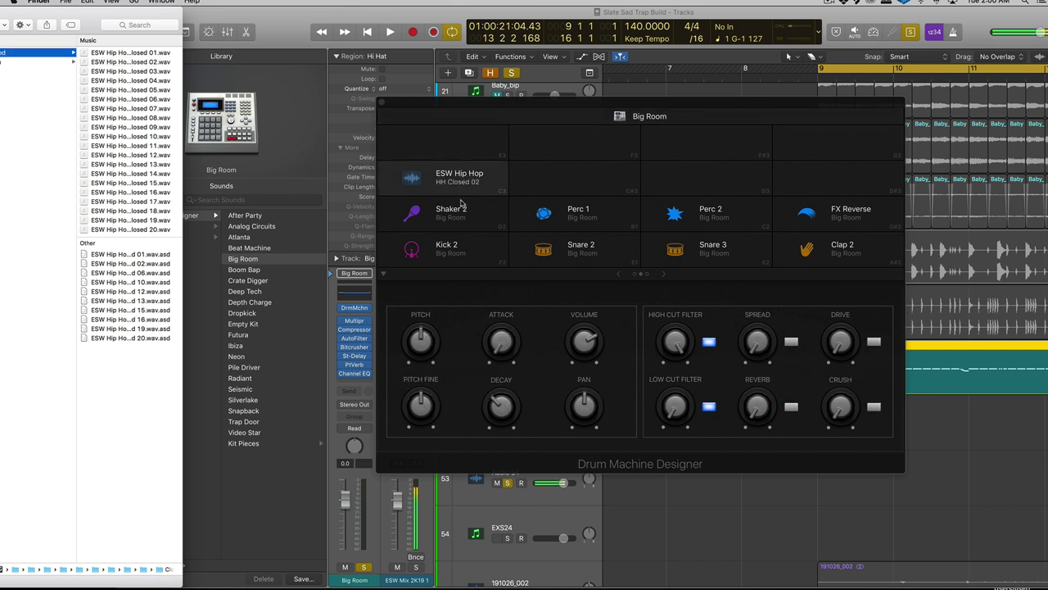
# Set the HH Closed 02 pad's pitch to F 2 and its volume to -12.0 dB
pyautogui.moveTo(584, 348); pyautogui.dragTo(422, 369)
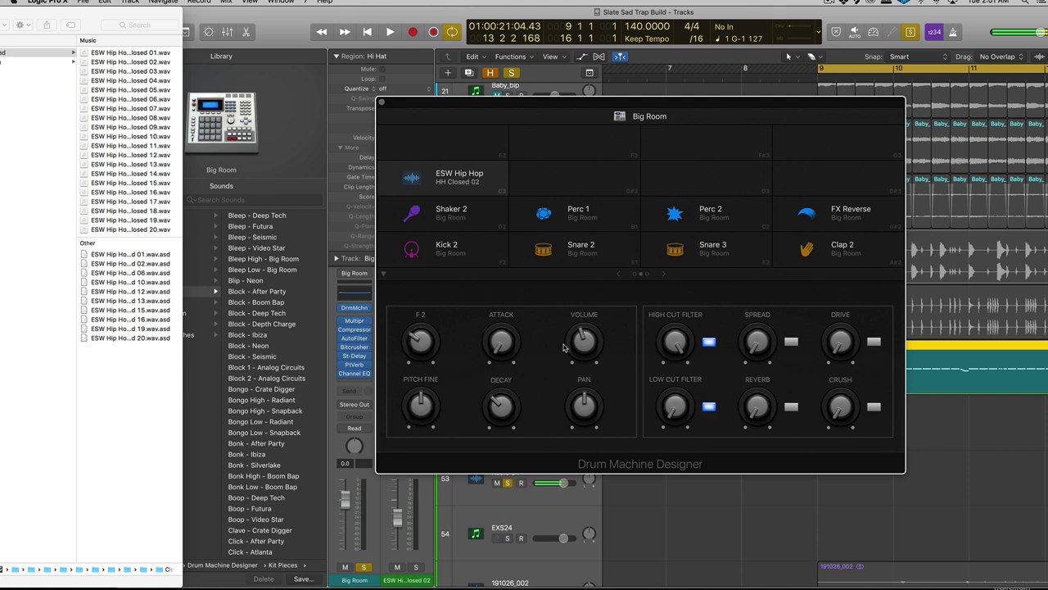
pyautogui.moveTo(589, 343); pyautogui.dragTo(588, 353)
pyautogui.doubleClick(369, 16)
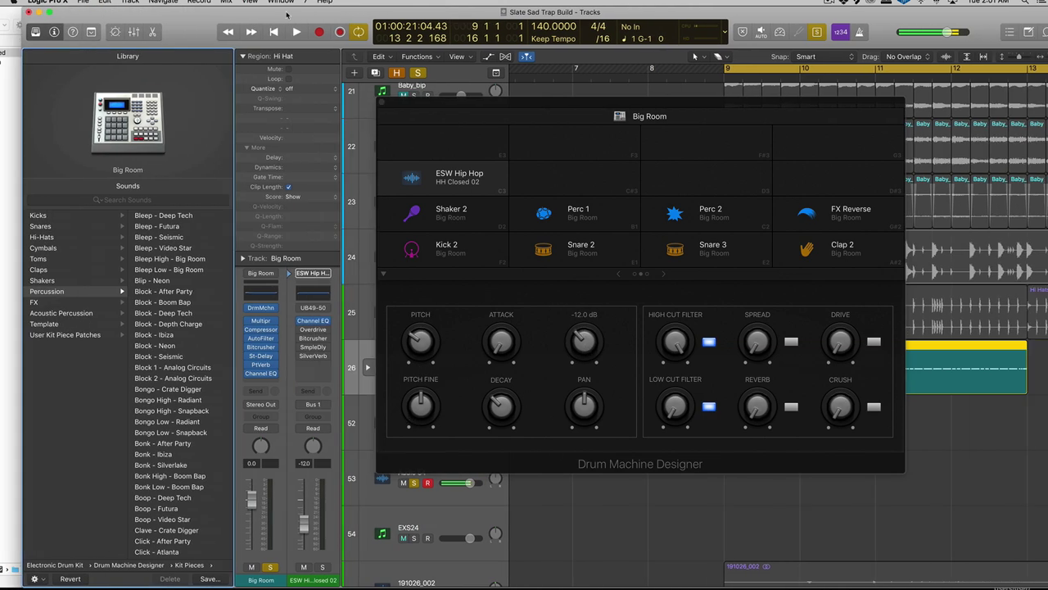
# Close Drum Machine Designer and play the Hi Hat region through the Big Room track
pyautogui.click(380, 104)
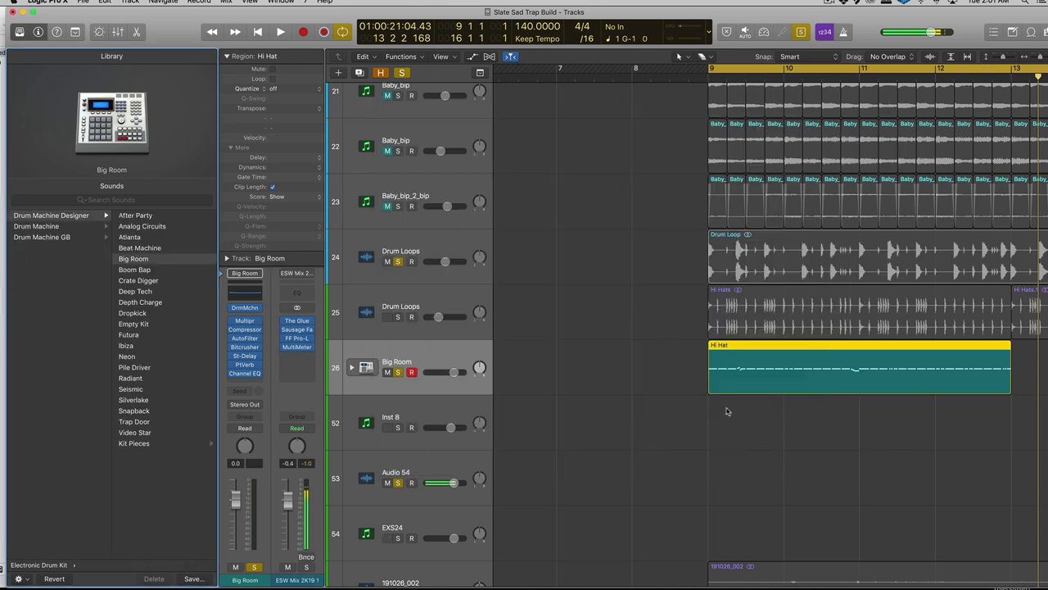
pyautogui.press('space')
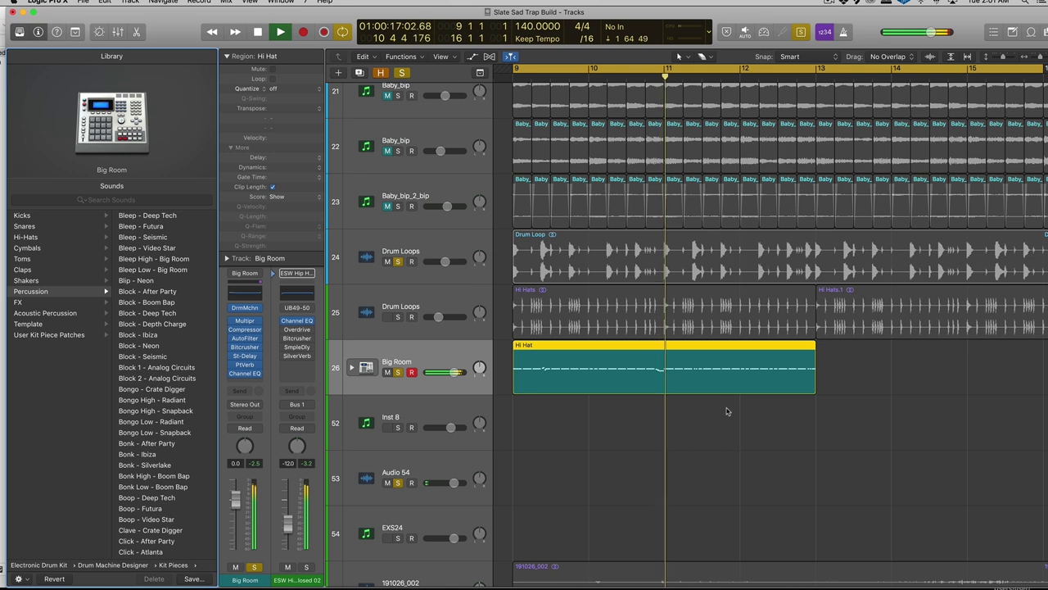
pyautogui.press('space')
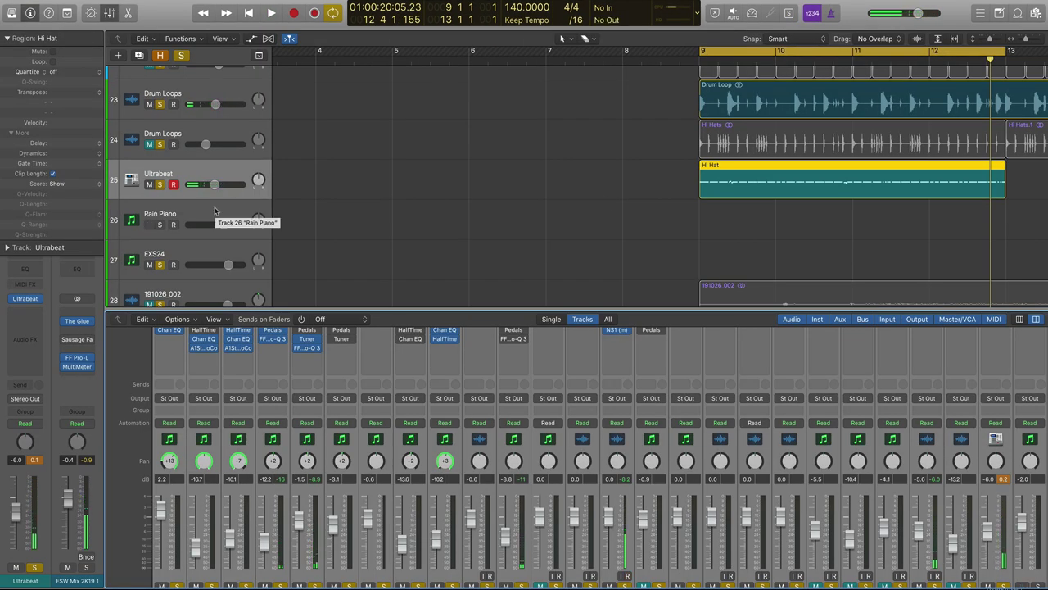
# Create a new software instrument track below Ultrabeat and load Alchemy in stereo on it
pyautogui.click(131, 1)
pyautogui.click(106, 193)
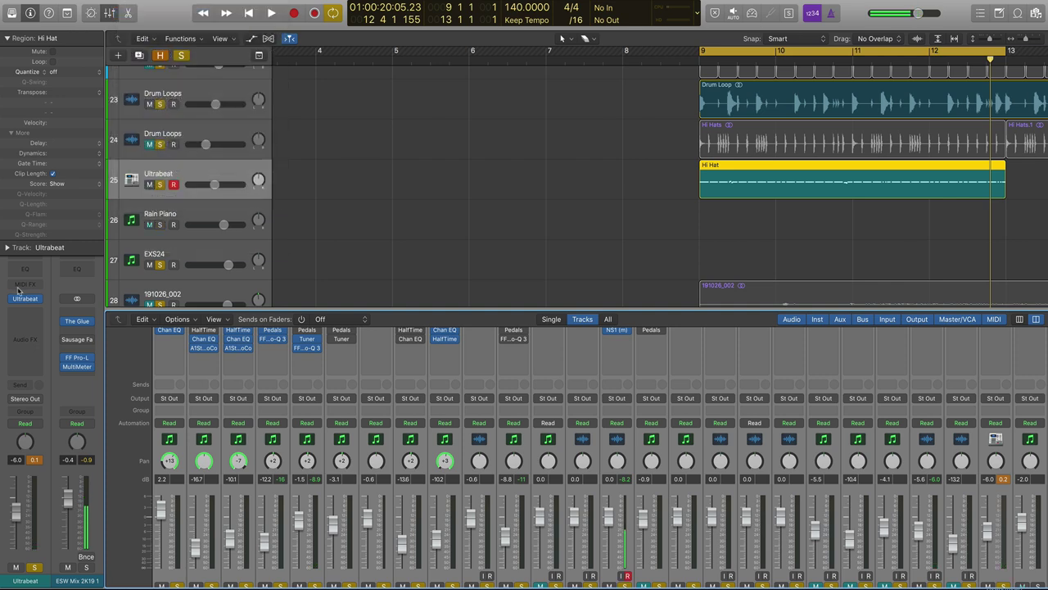
pyautogui.click(23, 296)
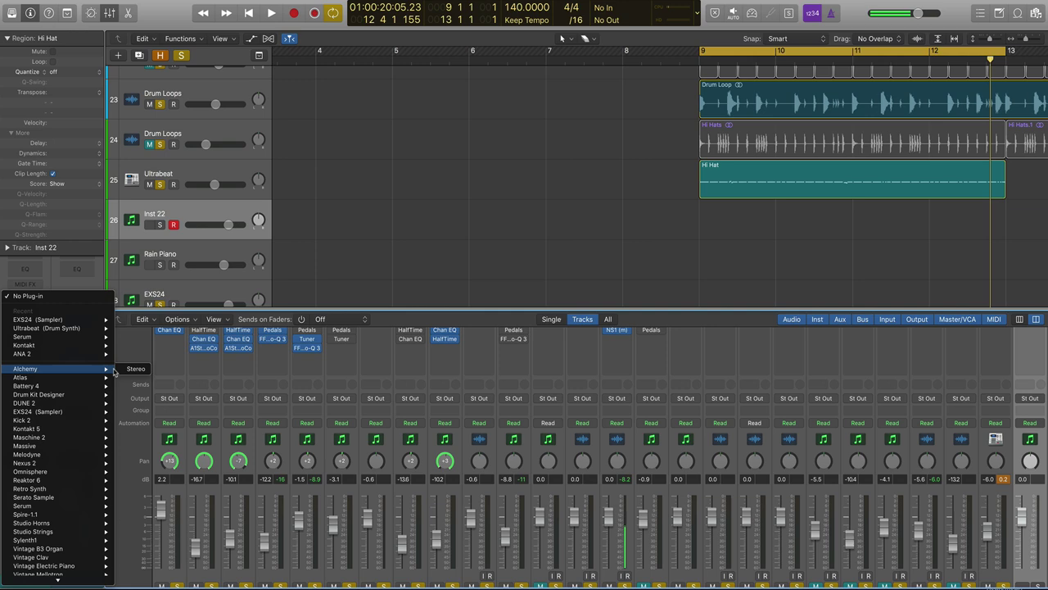
pyautogui.click(131, 370)
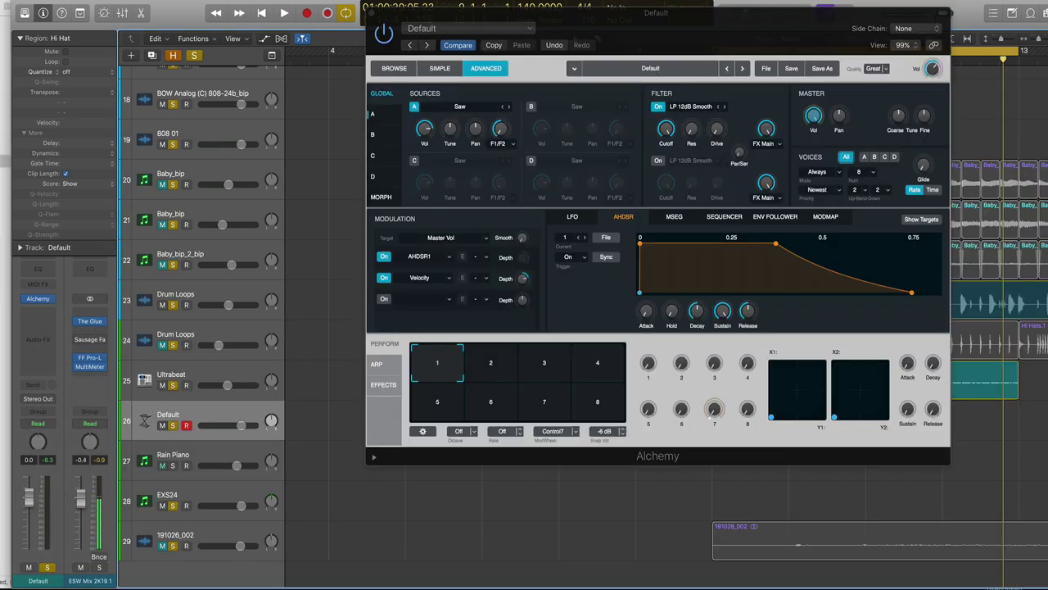
# Load ESW Hip Hop - HH Closed 05.wav into Alchemy's source A in place of the Saw
pyautogui.moveTo(176, 3); pyautogui.dragTo(234, 3)
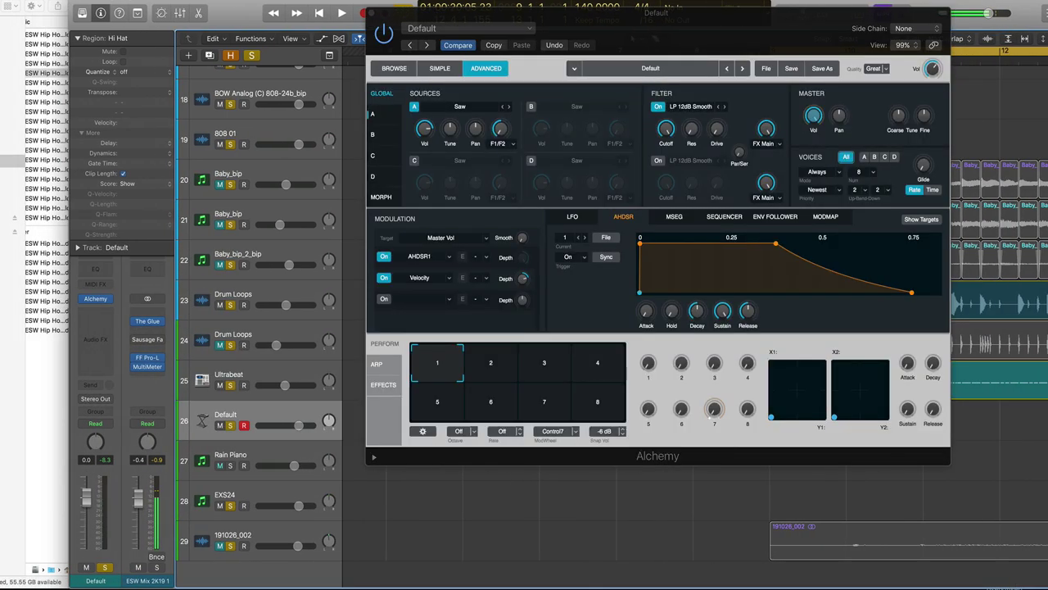
pyautogui.click(49, 73)
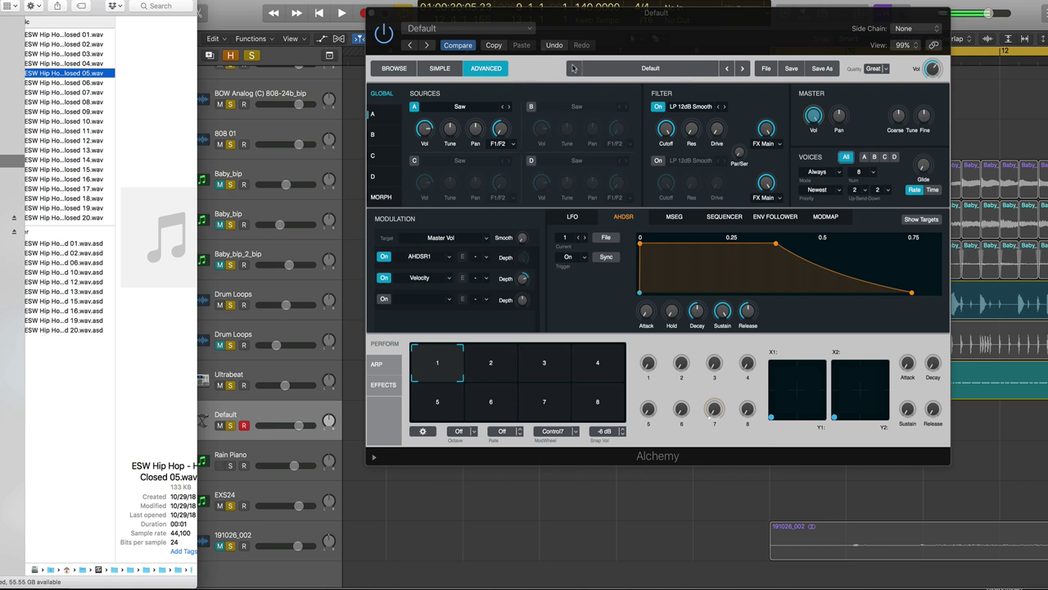
pyautogui.click(573, 68)
pyautogui.click(460, 107)
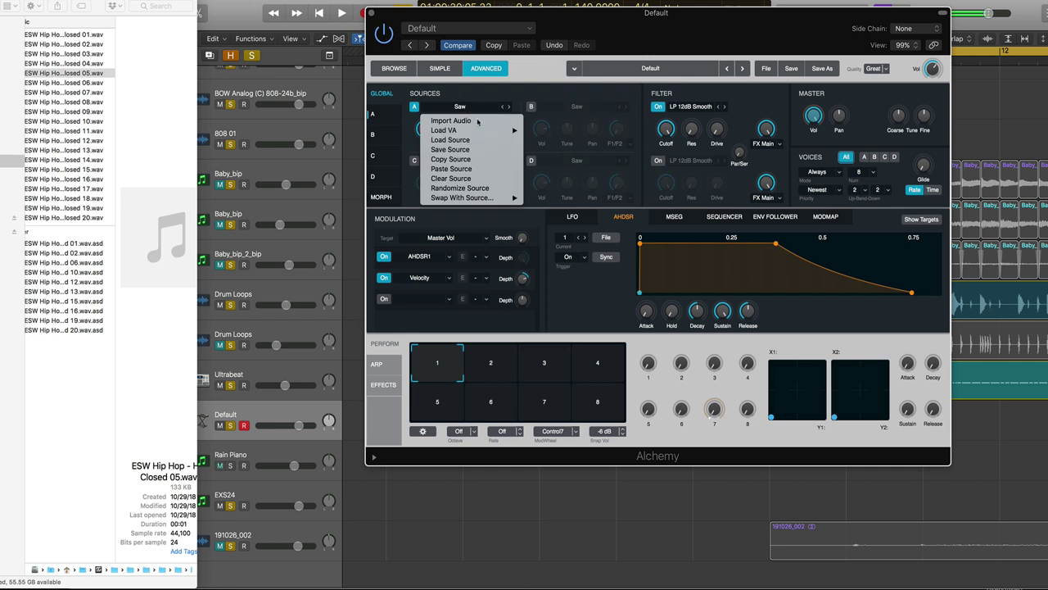
pyautogui.click(538, 82)
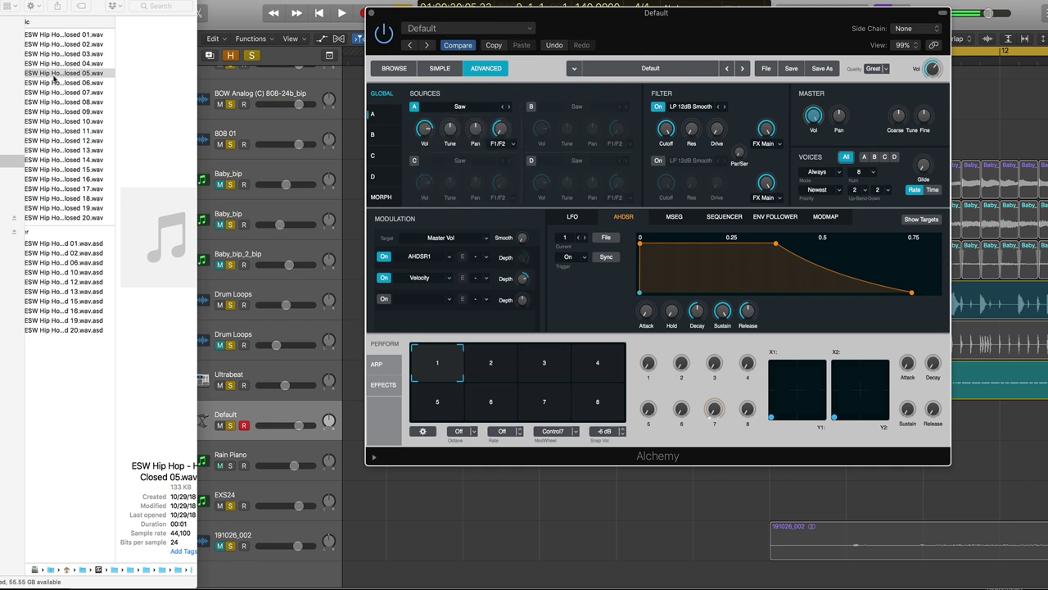
pyautogui.moveTo(54, 77); pyautogui.dragTo(489, 145)
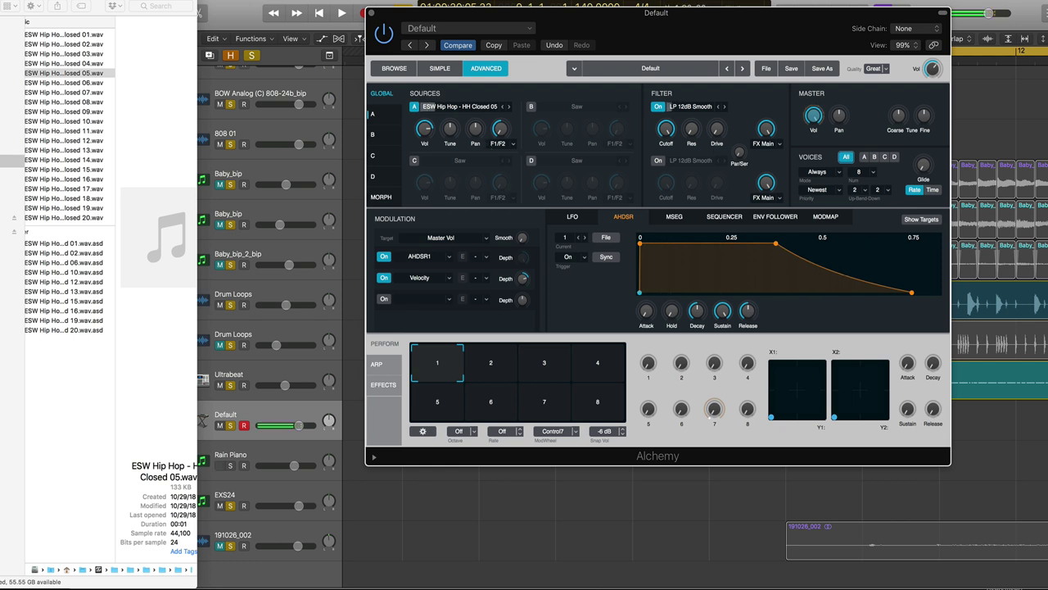
# Close Alchemy, move the Hi Hat region from Ultrabeat to the Alchemy track, and raise that track's volume during playback
pyautogui.click(370, 15)
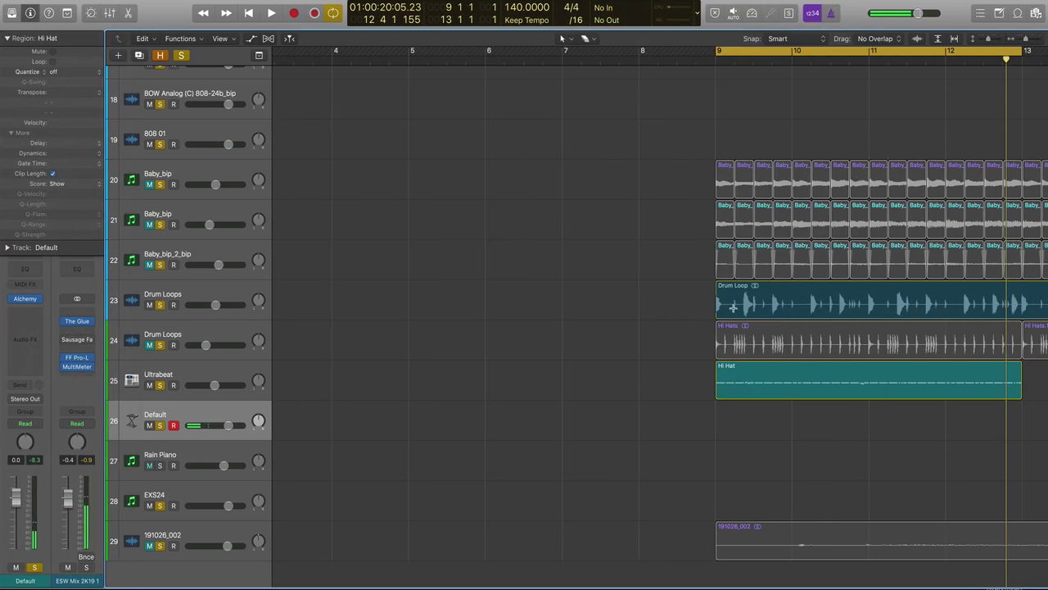
pyautogui.moveTo(741, 357); pyautogui.dragTo(738, 403)
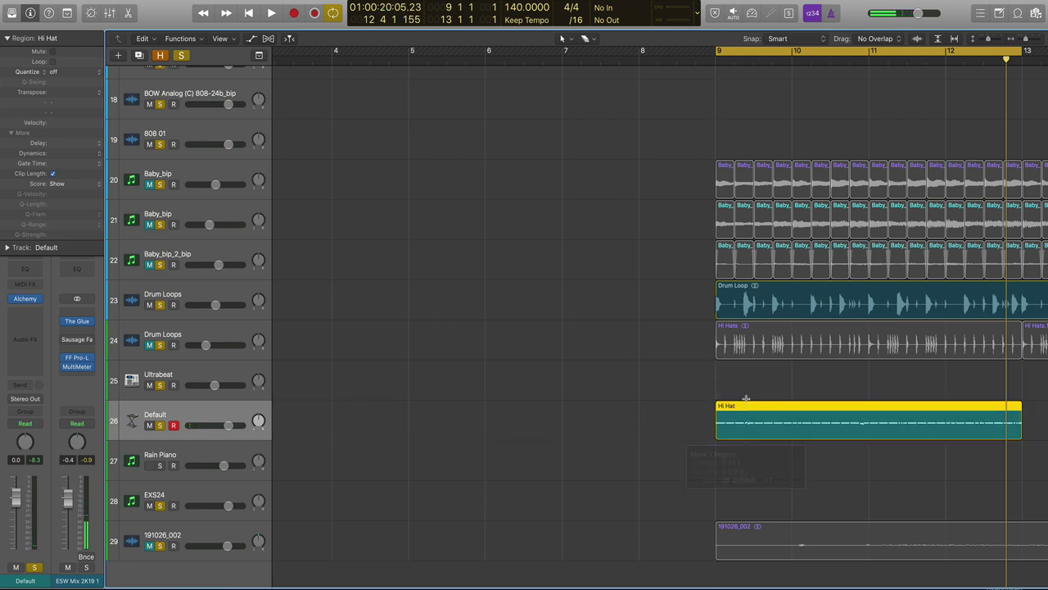
pyautogui.press('space')
pyautogui.moveTo(229, 425); pyautogui.dragTo(240, 427)
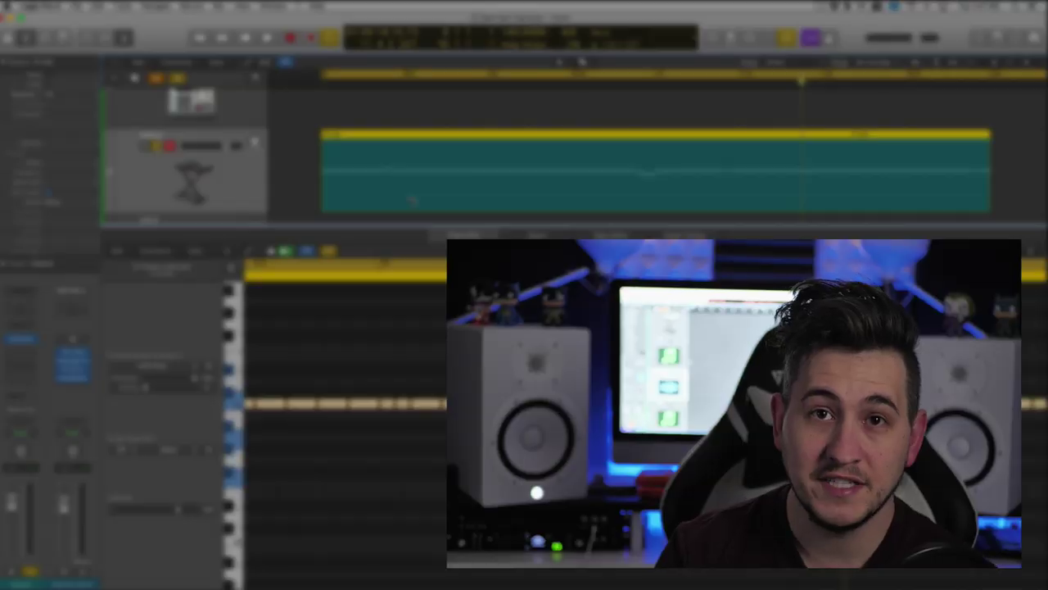